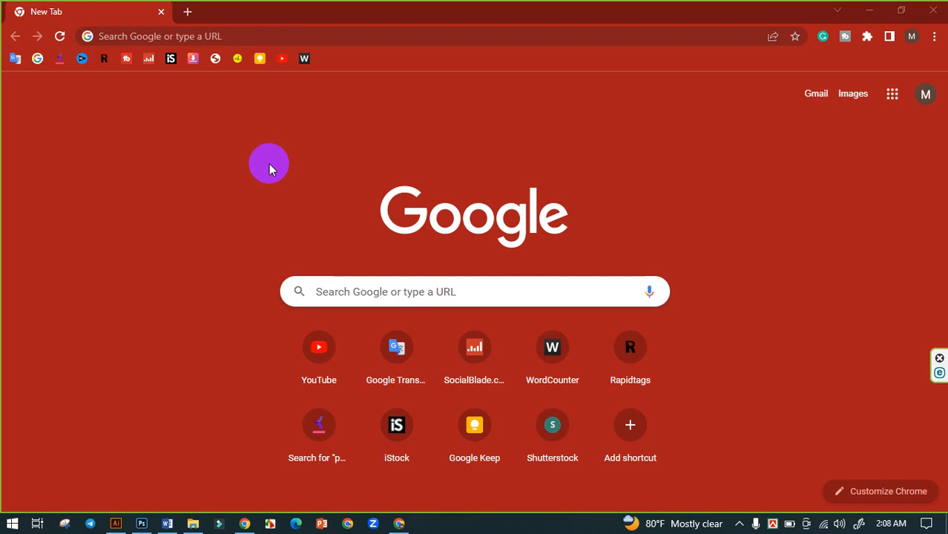
Search the web for "canva" and open the Canva website from the results
left_click(183, 39)
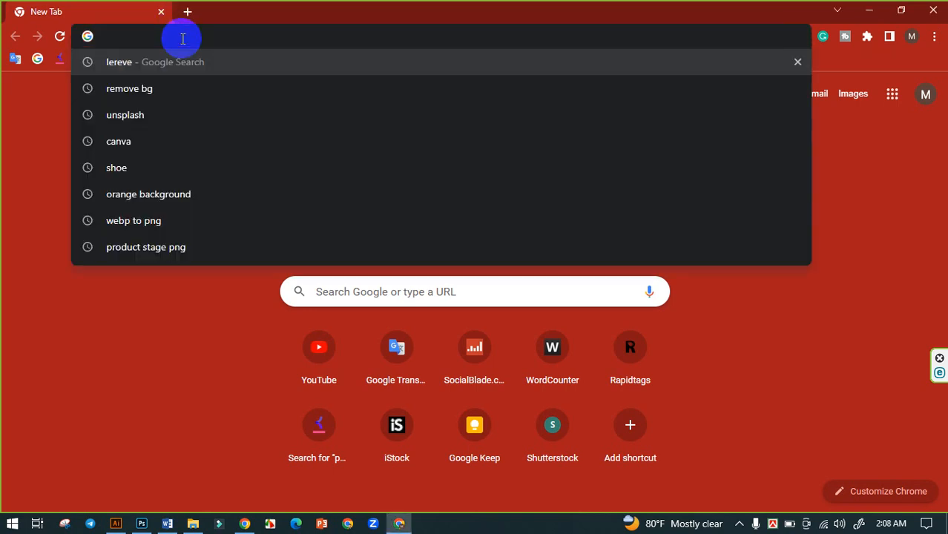
type("canva")
key("Return")
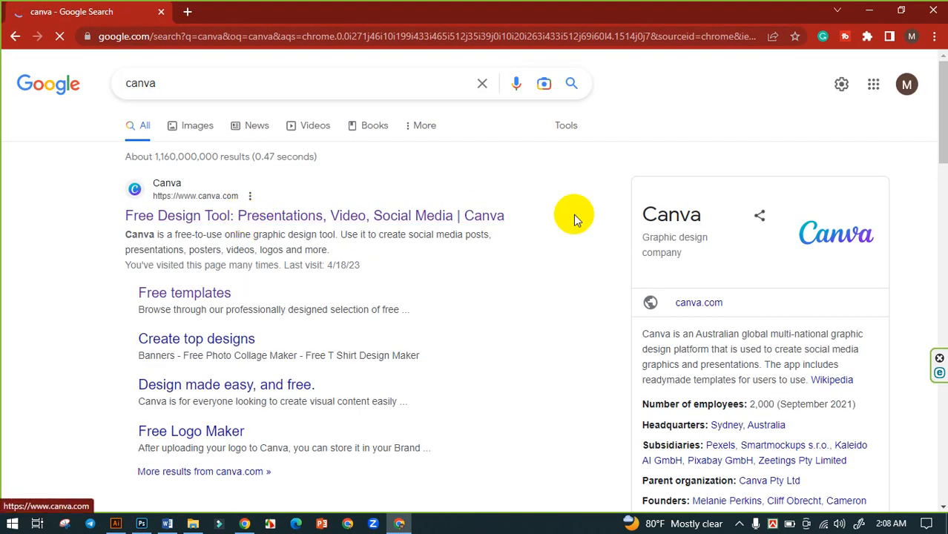
left_click(574, 215)
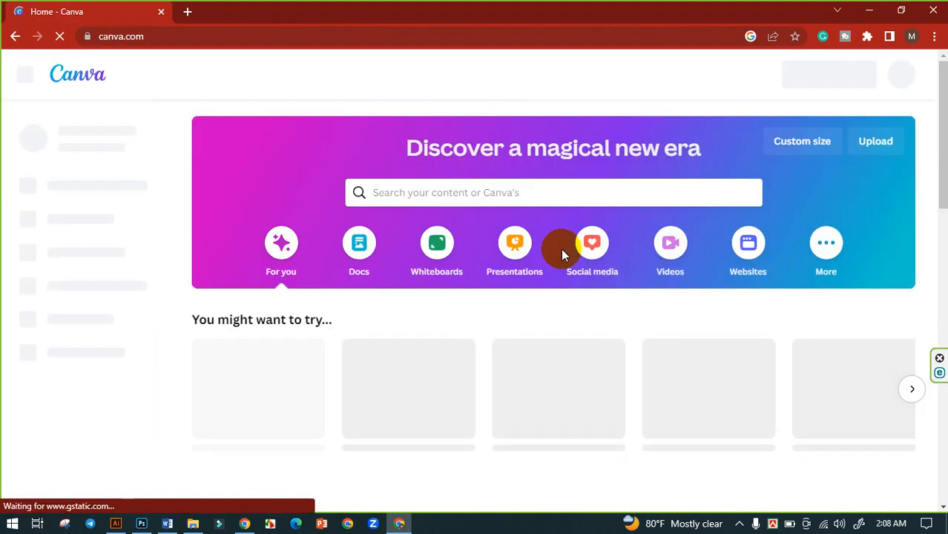
Search Canva's templates for "fashion post"
left_click(434, 194)
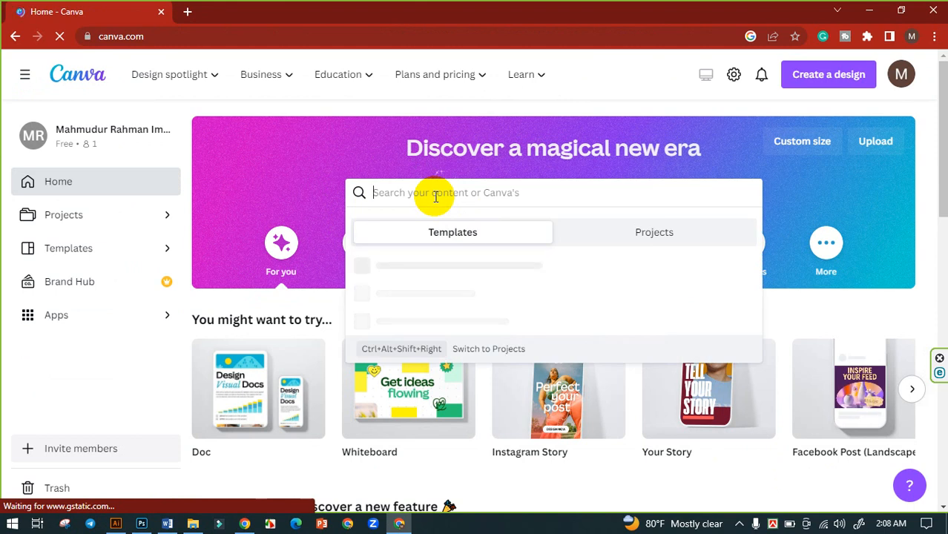
type("fashi")
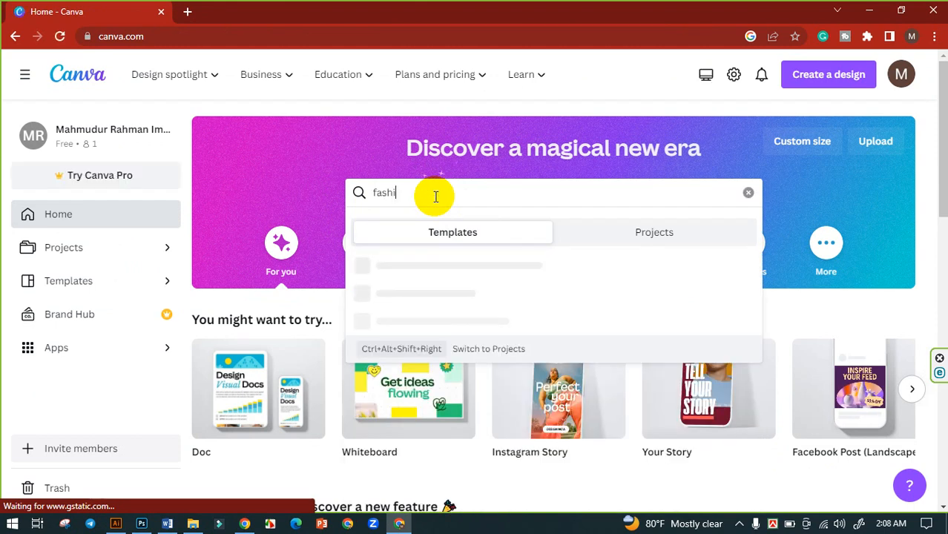
type("on post")
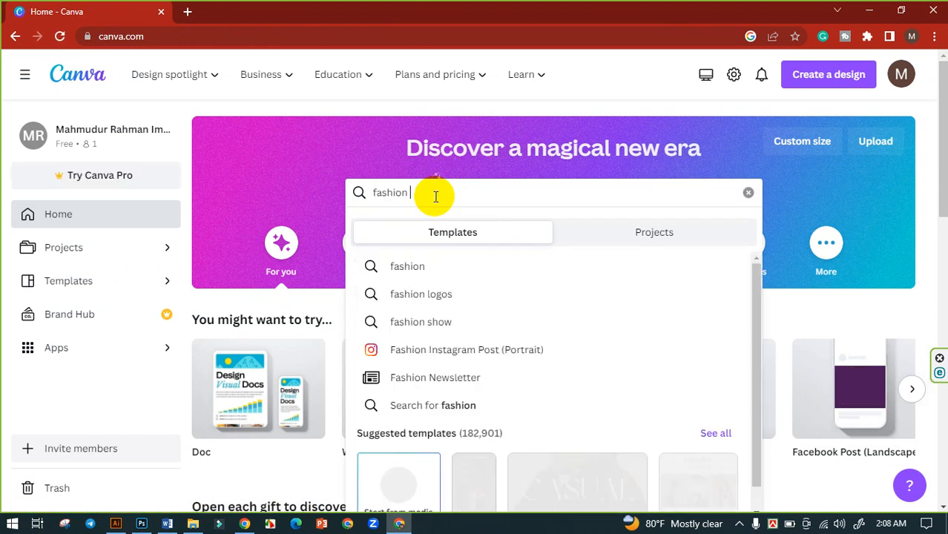
key("Return")
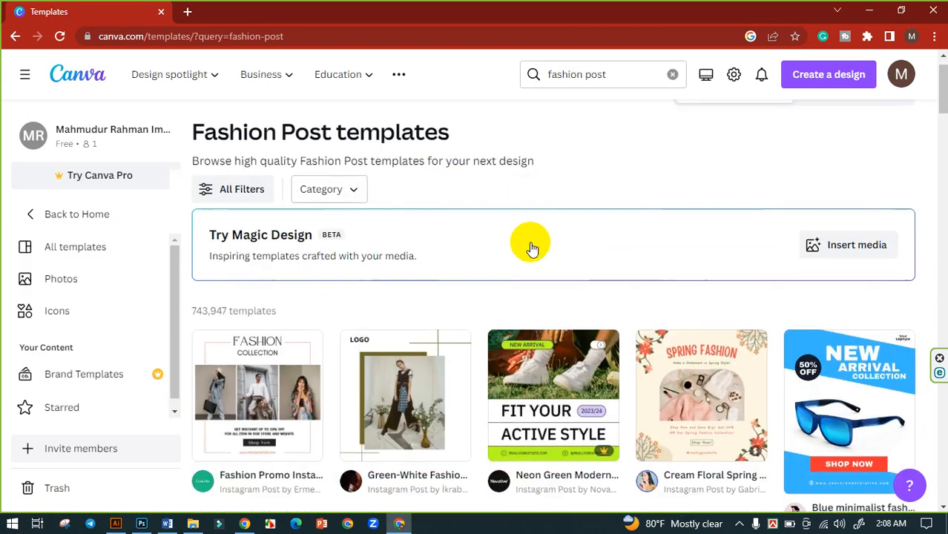
Browse the fashion post templates, preview the New Fashion Collection Facebook Post with its similar designs, and close the preview
scroll(531, 252, "down", 2)
scroll(578, 315, "down", 3)
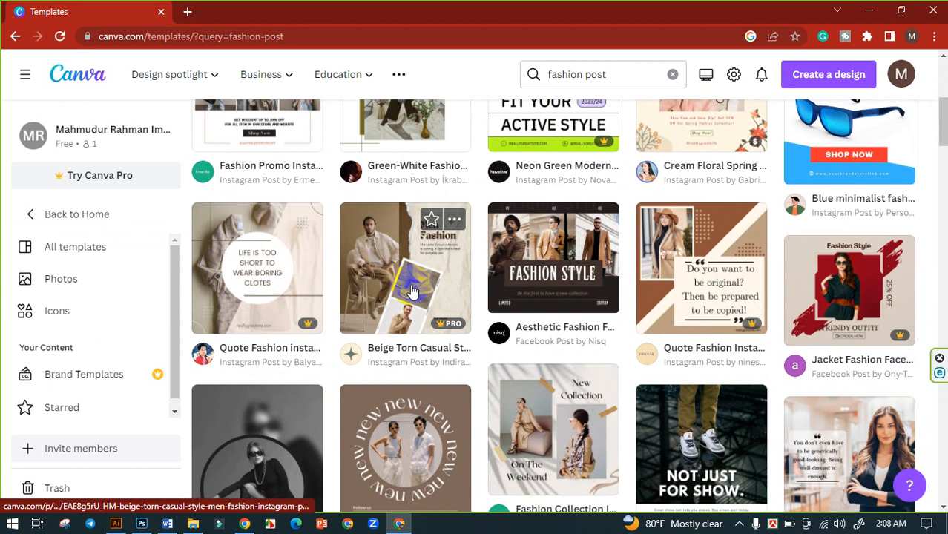
scroll(422, 300, "down", 2)
scroll(607, 322, "down", 2)
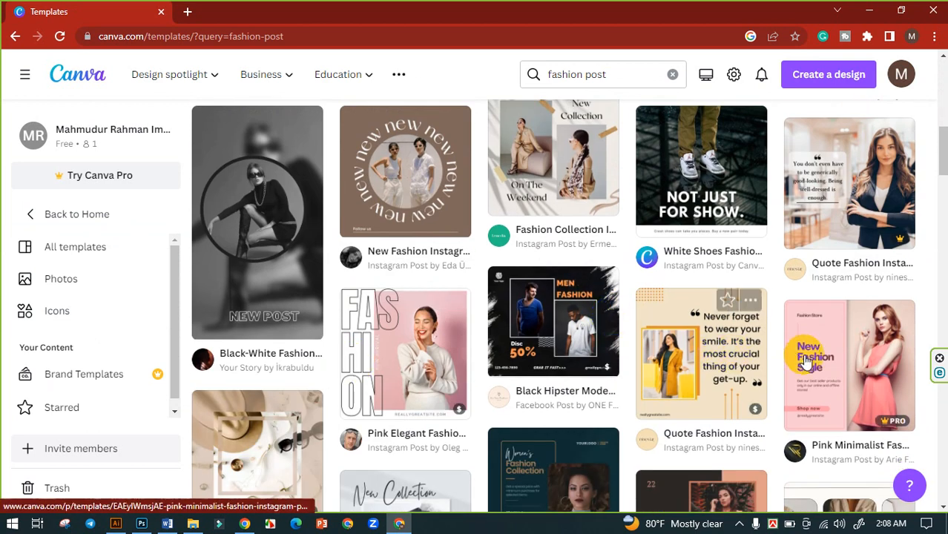
scroll(883, 318, "down", 1)
scroll(558, 310, "down", 2)
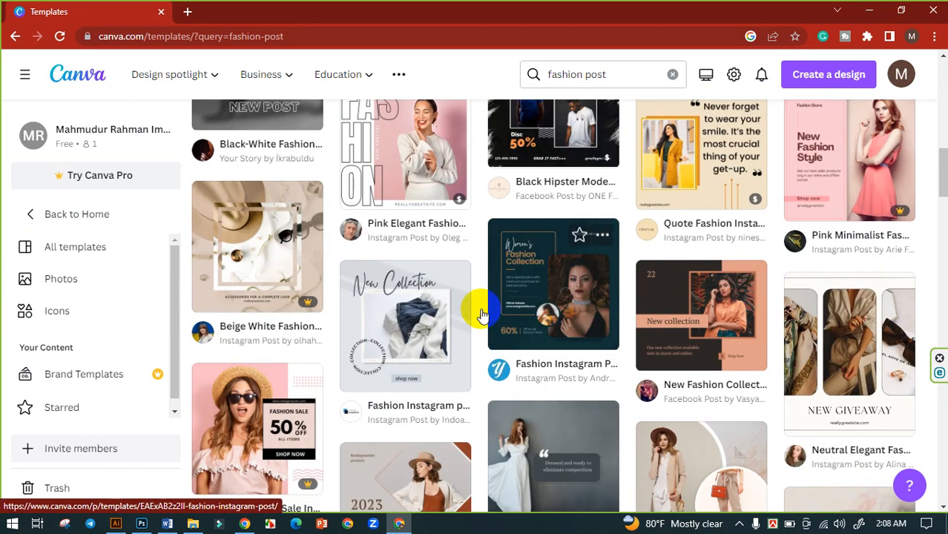
scroll(727, 211, "down", 2)
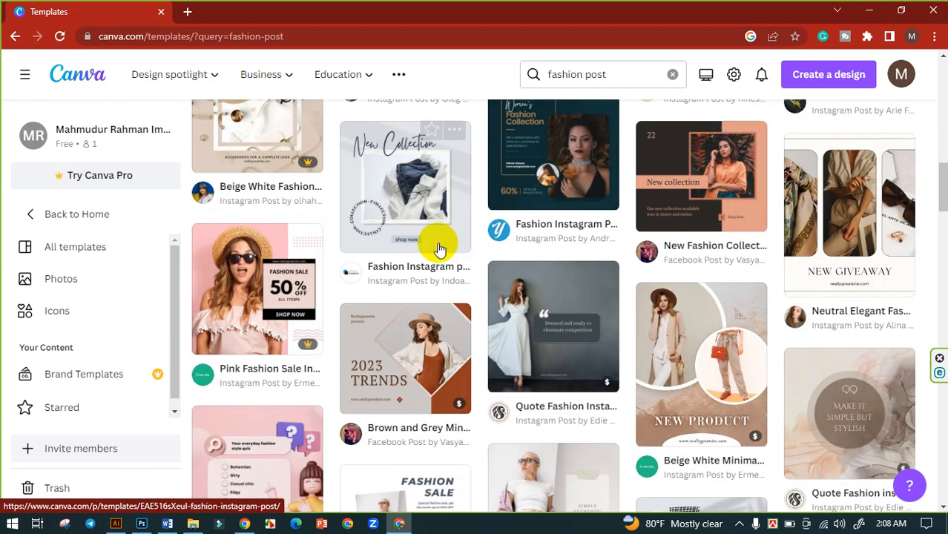
left_click(709, 199)
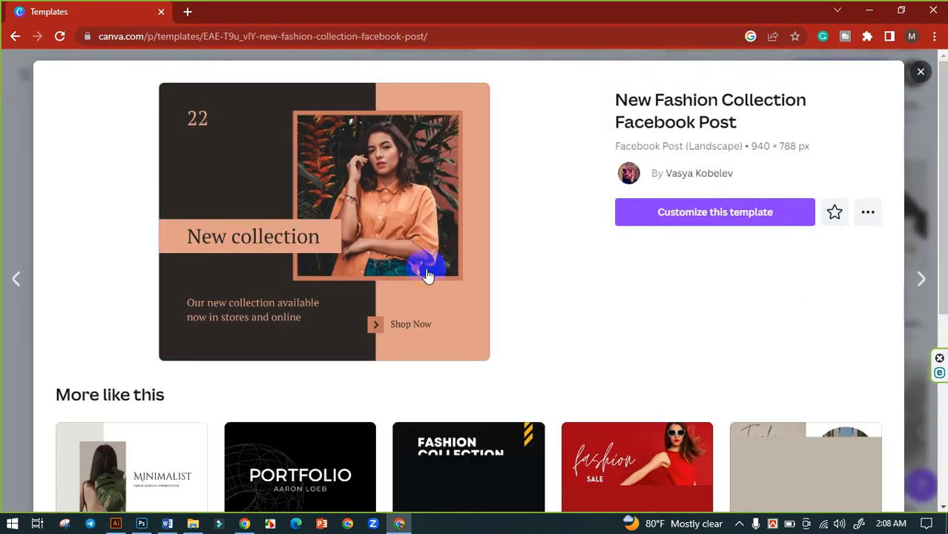
scroll(461, 265, "down", 4)
scroll(328, 223, "up", 1)
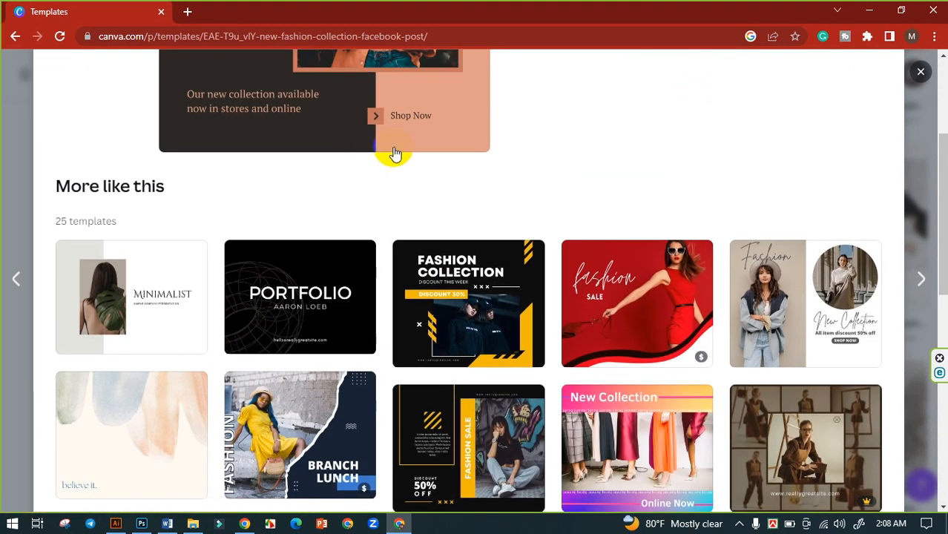
scroll(394, 157, "up", 5)
left_click(921, 71)
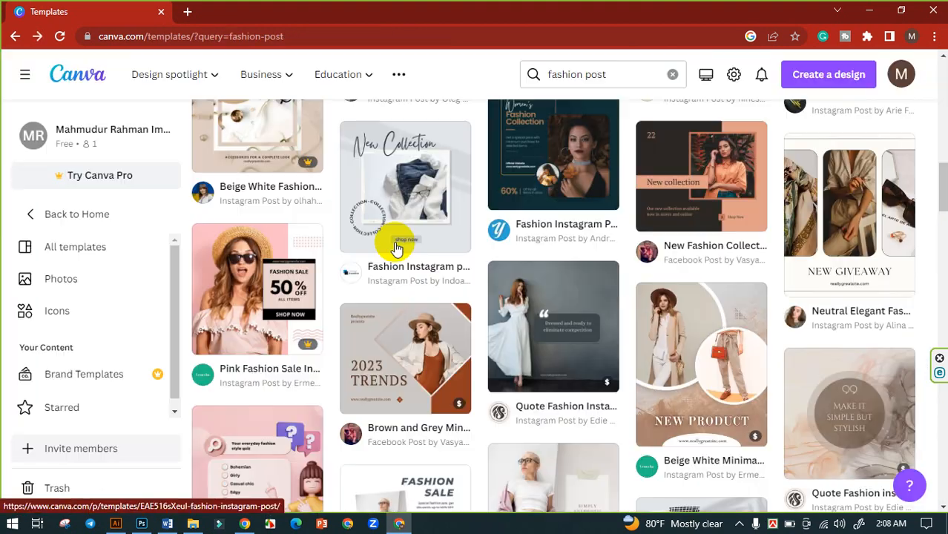
Find the Black and Yellow Fashion Sale Instagram Post among the results and open it for customization
scroll(454, 319, "down", 2)
scroll(586, 318, "down", 2)
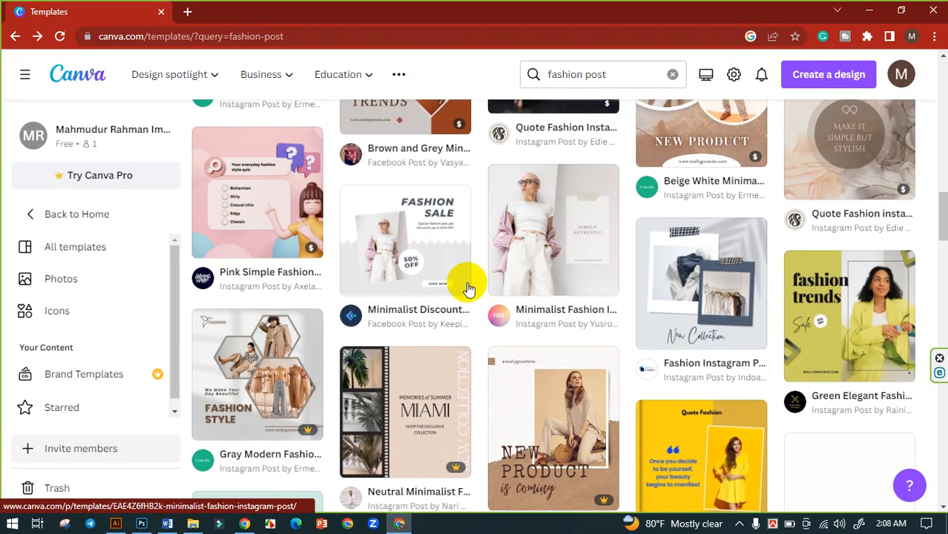
scroll(498, 272, "down", 1)
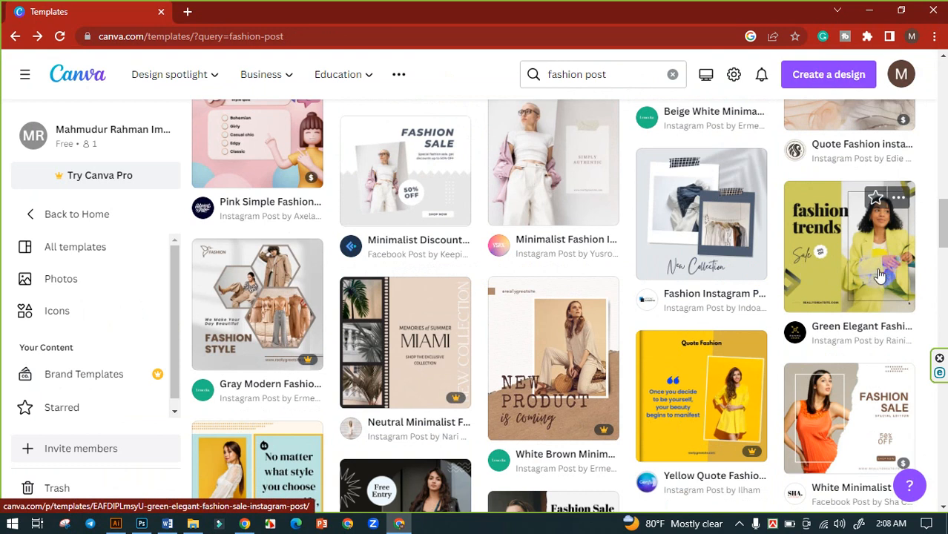
scroll(607, 268, "down", 2)
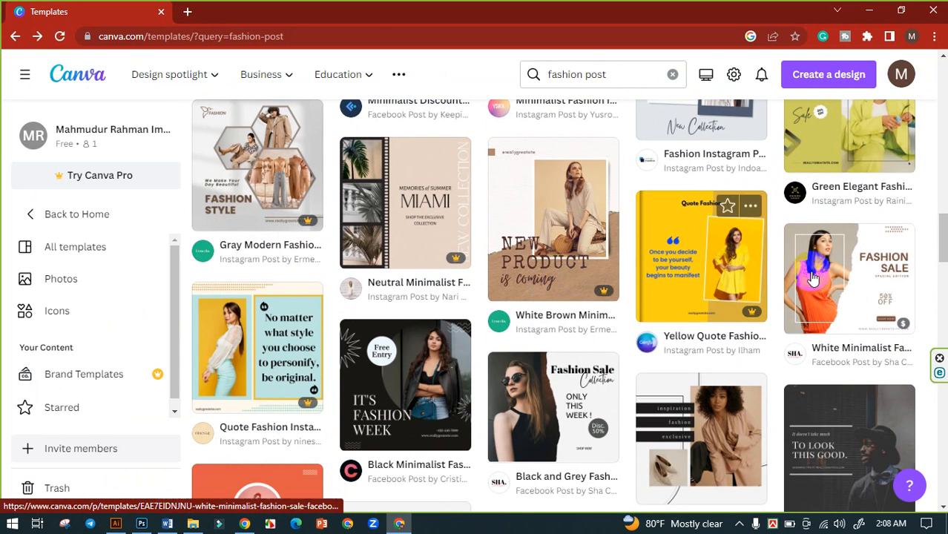
scroll(453, 274, "down", 2)
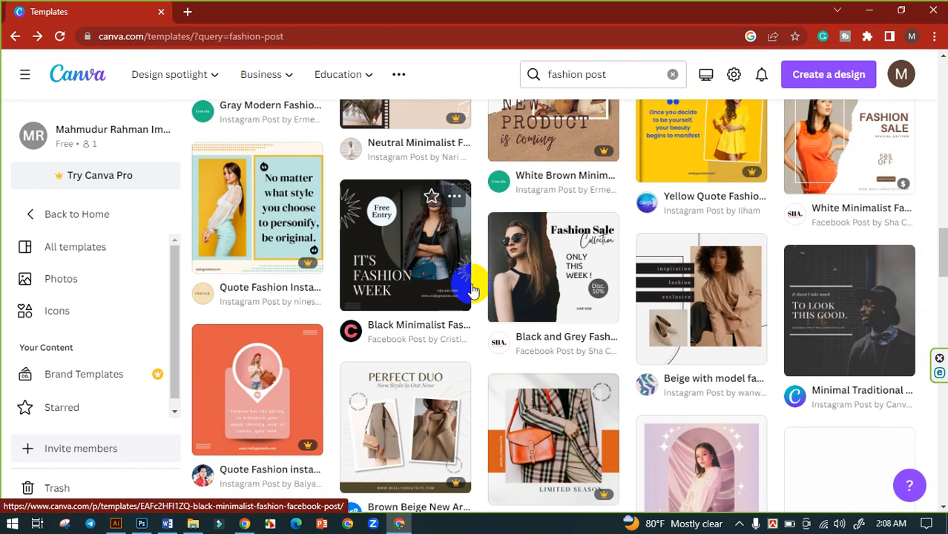
scroll(415, 289, "down", 2)
scroll(397, 296, "down", 4)
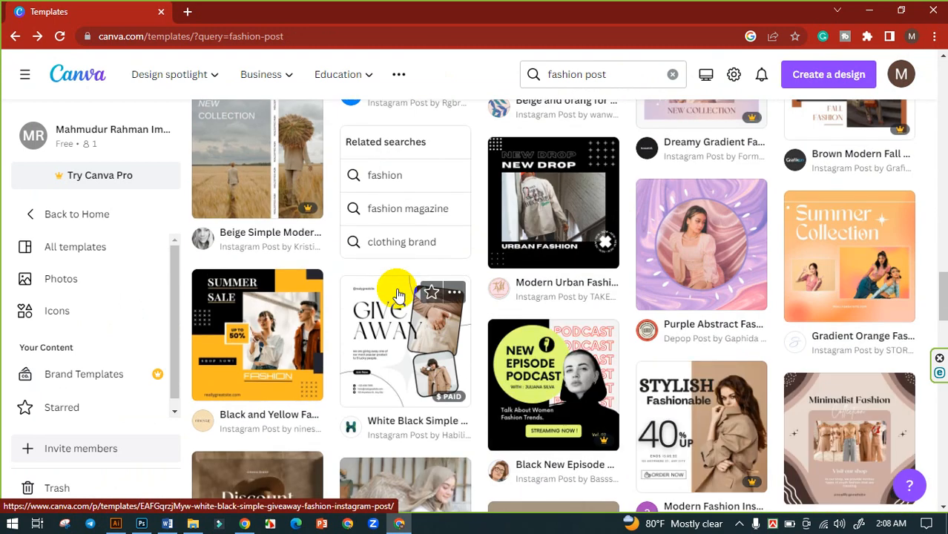
scroll(397, 296, "down", 2)
scroll(371, 290, "down", 2)
scroll(297, 252, "up", 2)
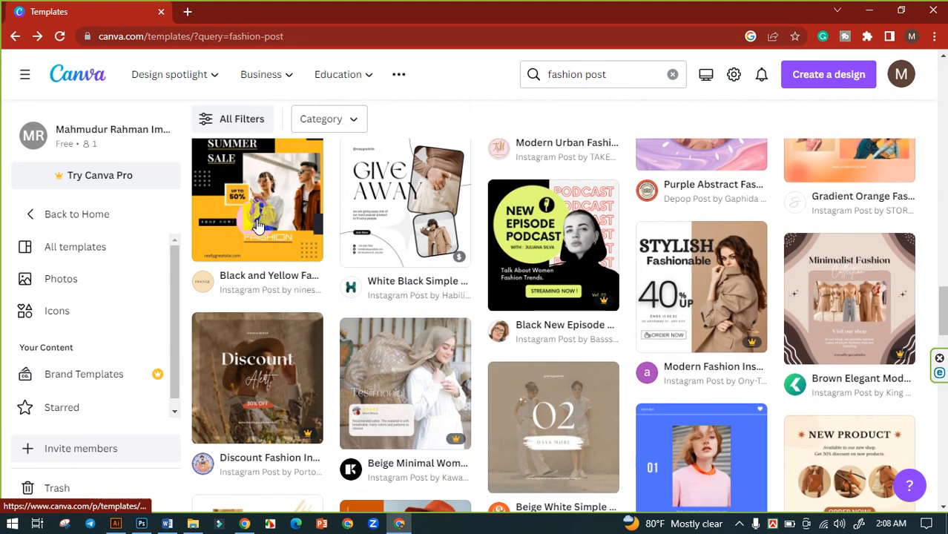
left_click(255, 231)
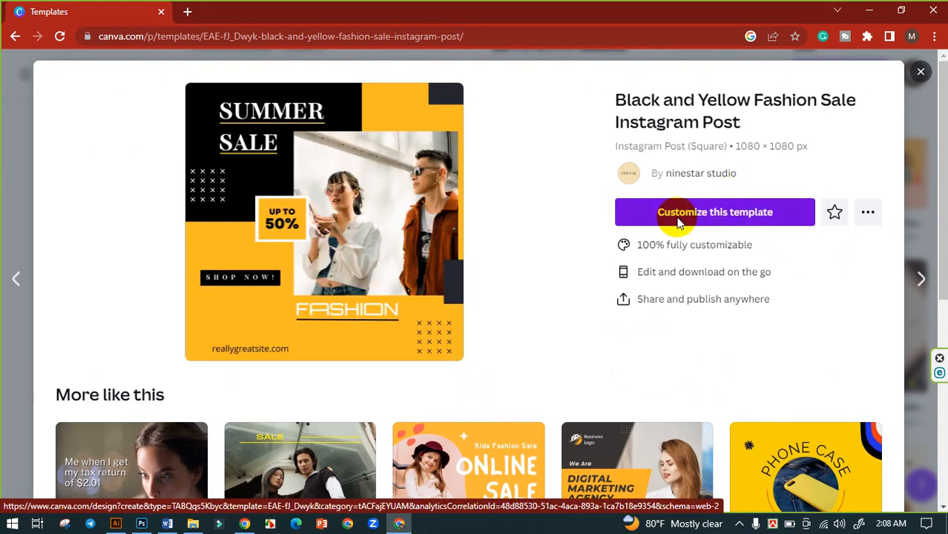
left_click(677, 220)
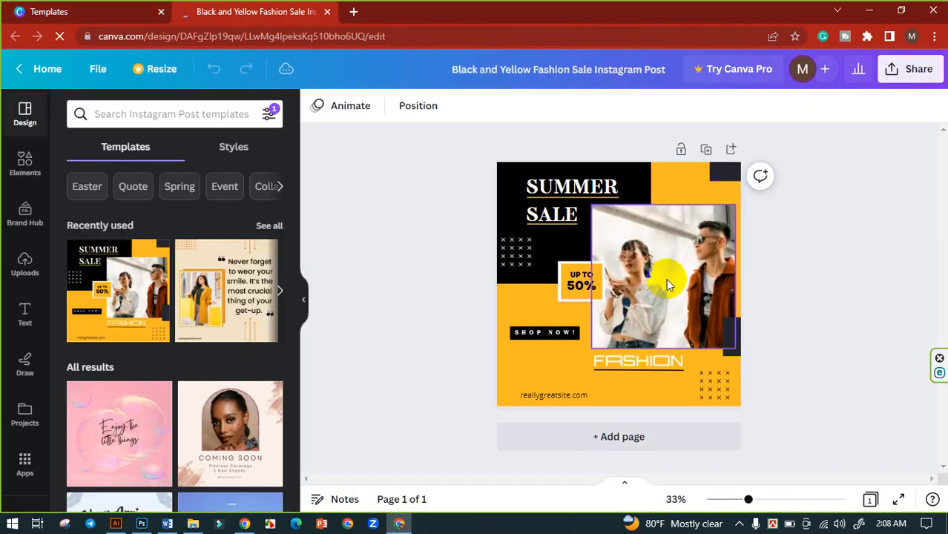
Delete the photo of the couple from the post, leaving its frame empty
left_click(668, 285)
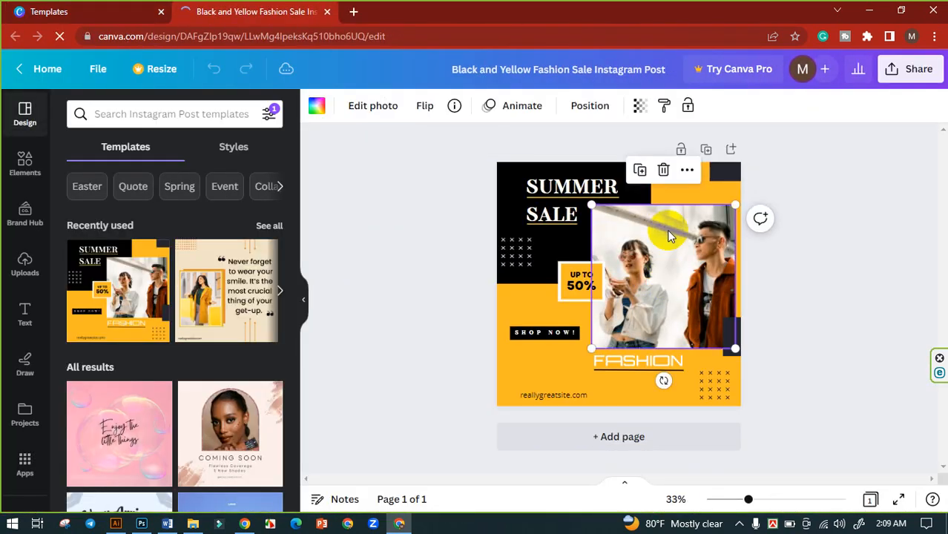
left_click(664, 170)
left_click(656, 207)
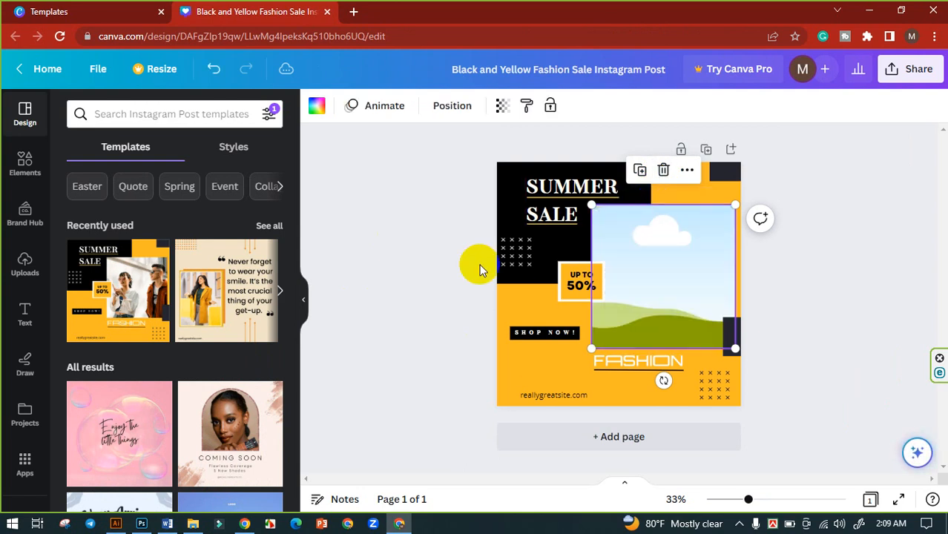
left_click(474, 264)
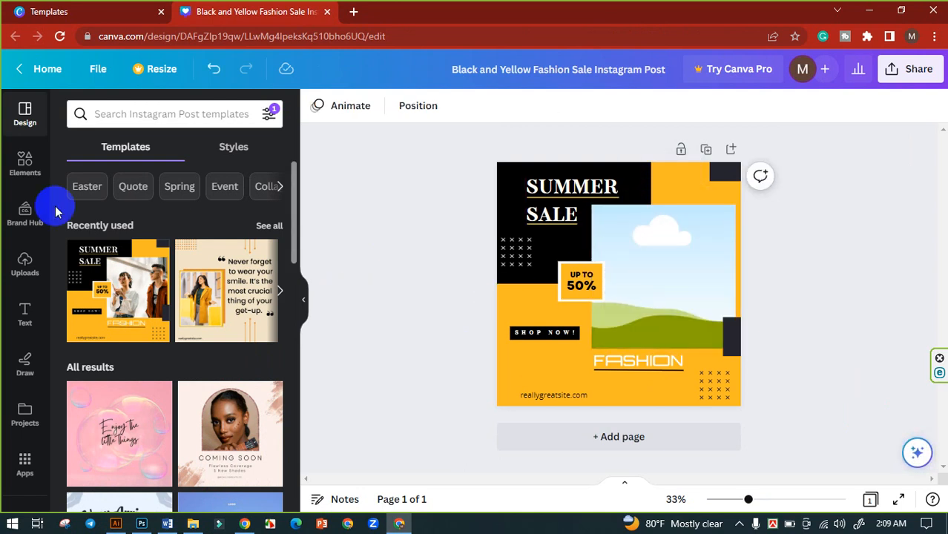
Upload df92d564-442e-4670-9617-adee1aba6054.jpg from Downloads and place it in the empty photo frame
left_click(24, 264)
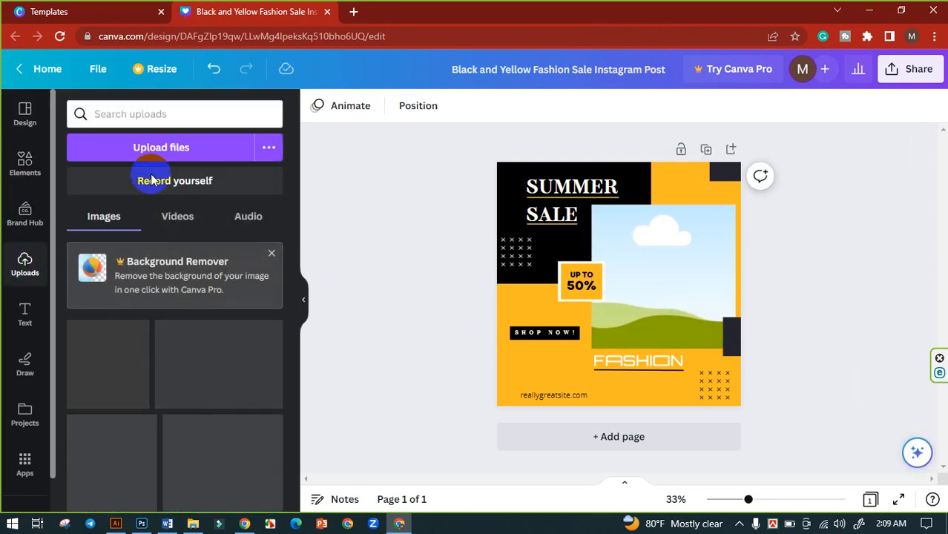
left_click(175, 147)
left_click(162, 131)
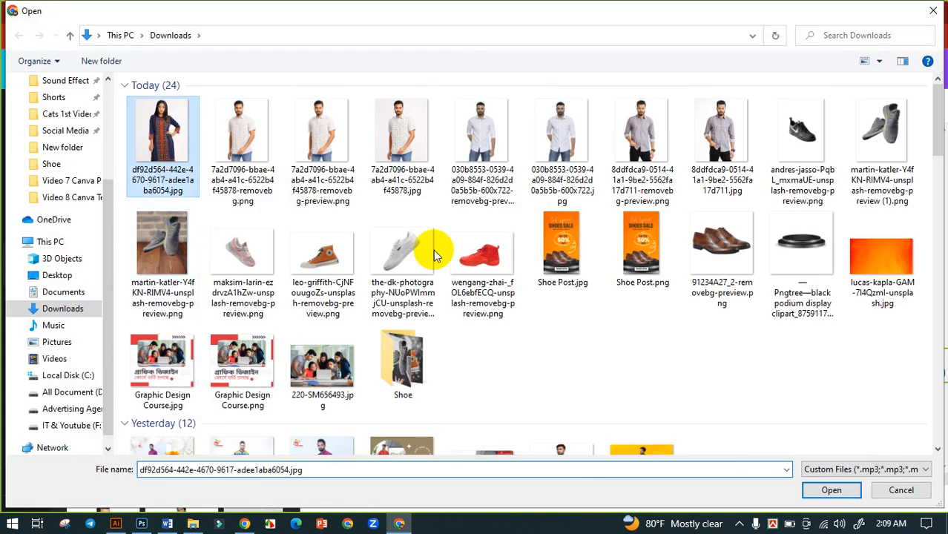
left_click(832, 490)
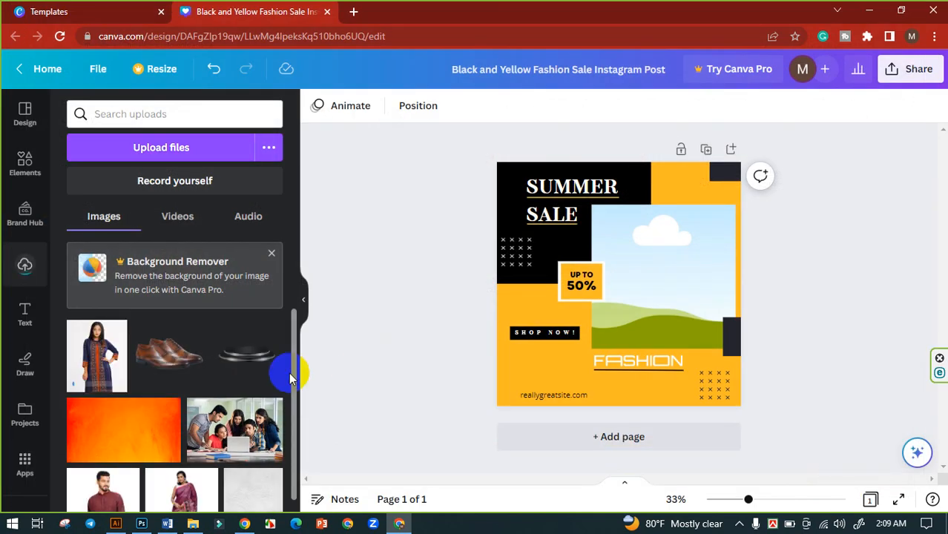
left_click_drag(100, 362, 670, 310)
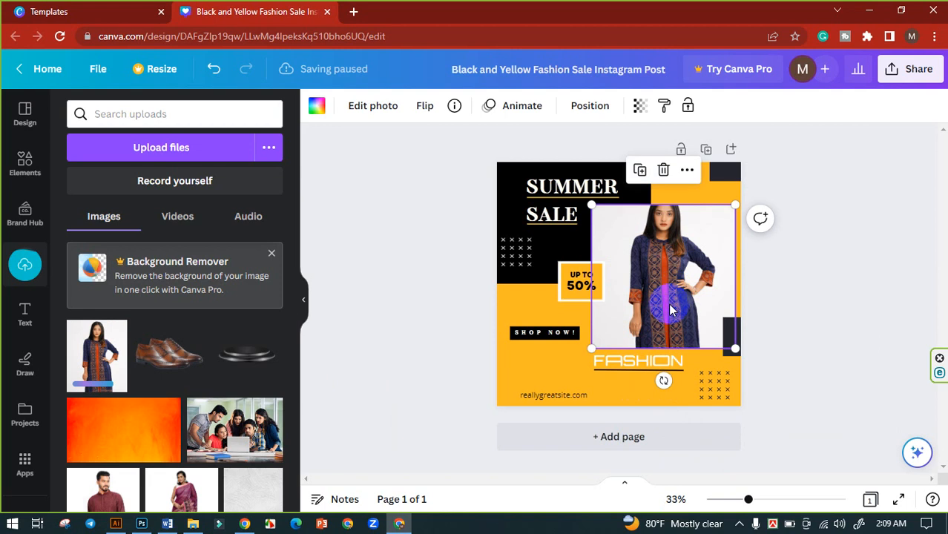
Enlarge and reposition the photo inside its frame so the woman's head and upper body fill it
double_click(641, 334)
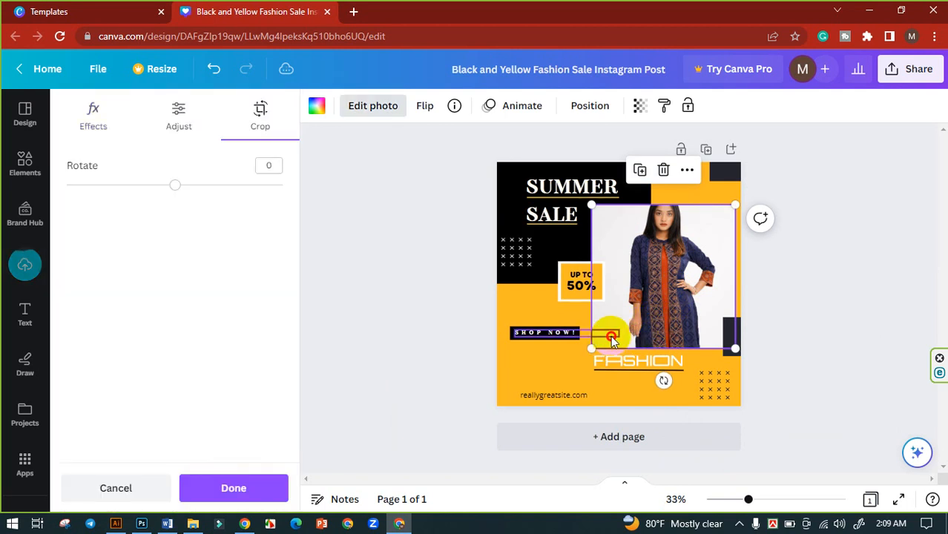
left_click(611, 337)
double_click(650, 321)
left_click_drag(592, 364, 519, 448)
left_click_drag(681, 338, 777, 320)
left_click(823, 310)
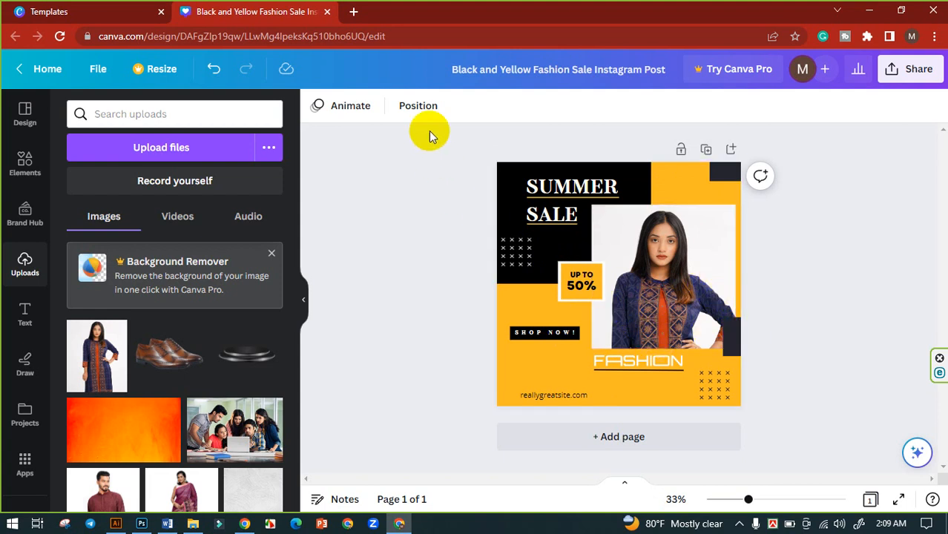
Recolor the post's yellow background with the dark navy color taken from the photo
left_click(549, 317)
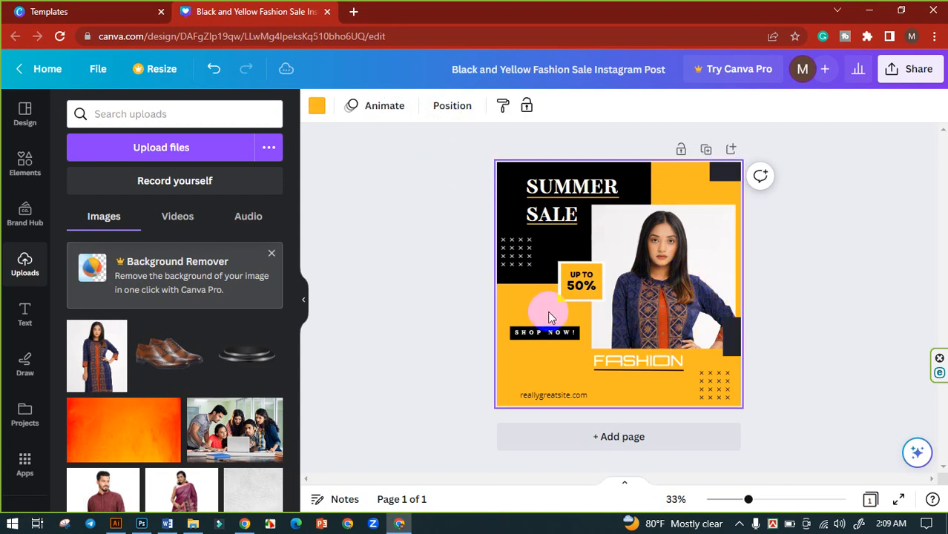
left_click(317, 108)
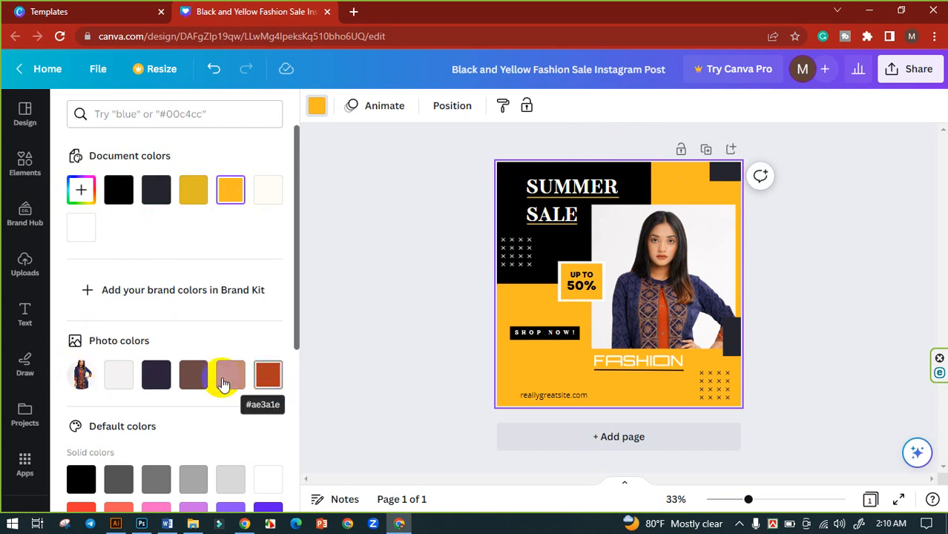
scroll(219, 391, "down", 2)
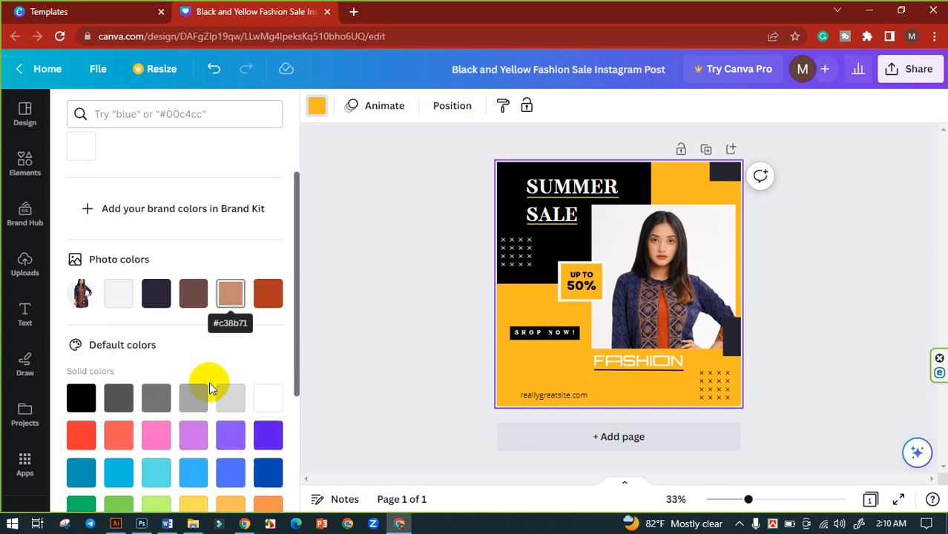
scroll(127, 362, "down", 5)
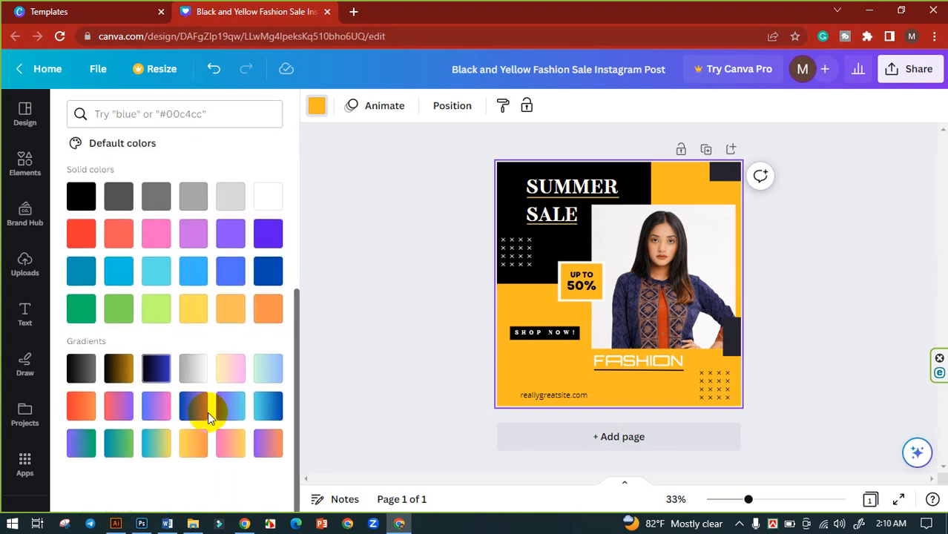
scroll(163, 384, "up", 7)
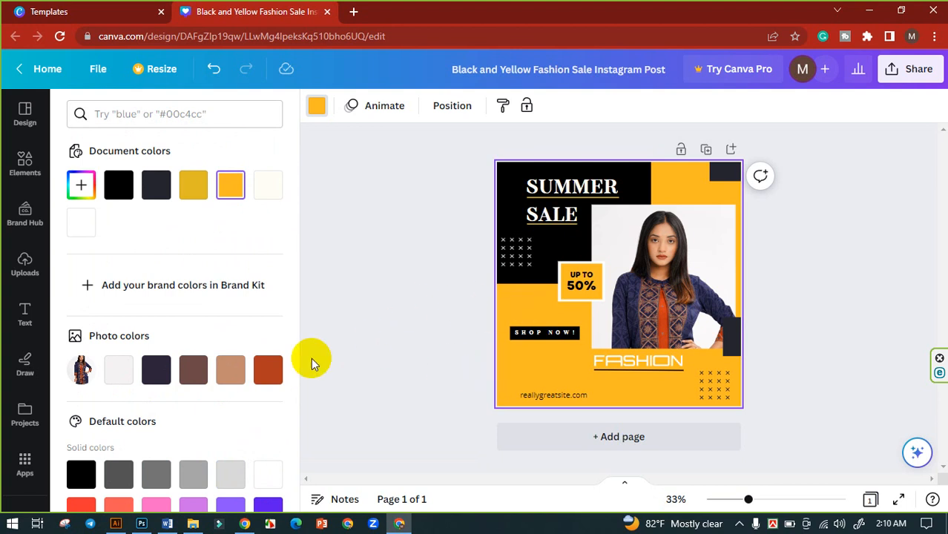
left_click(226, 378)
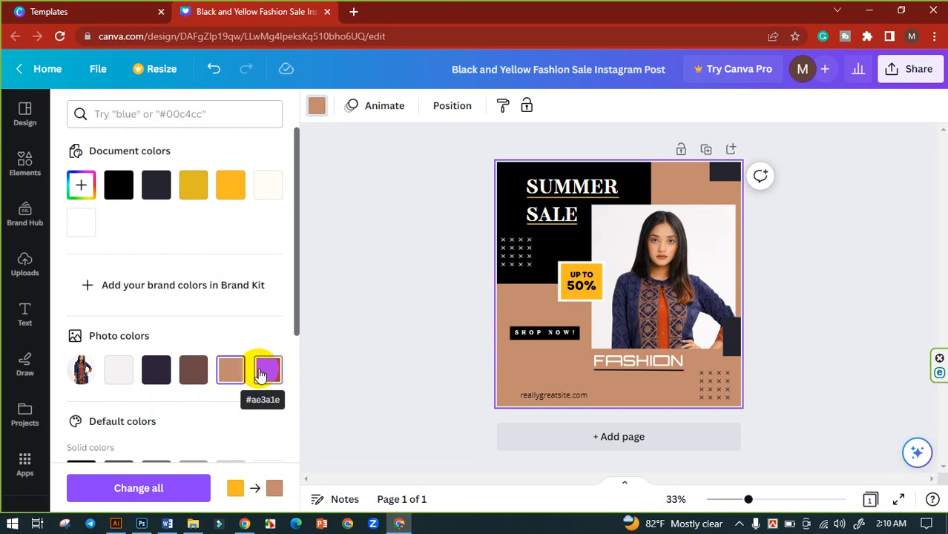
left_click(261, 377)
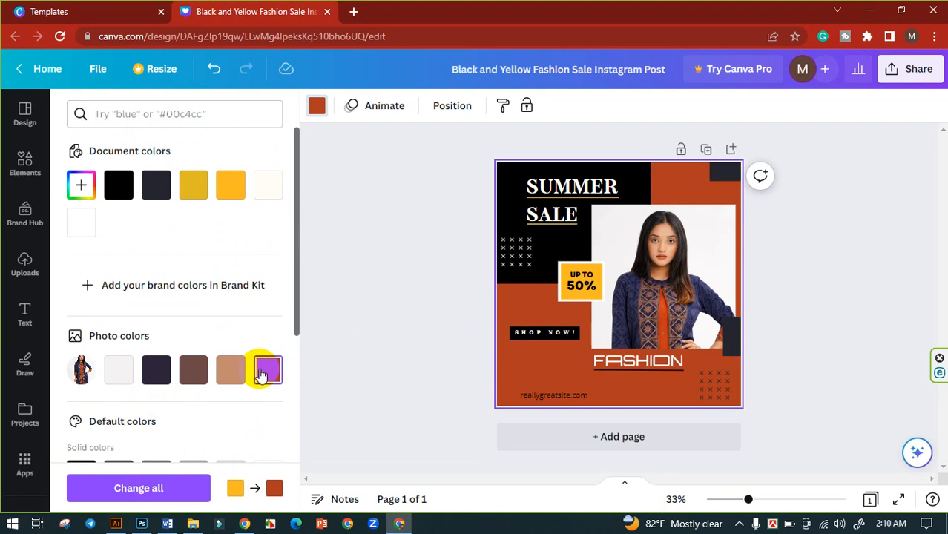
left_click(155, 371)
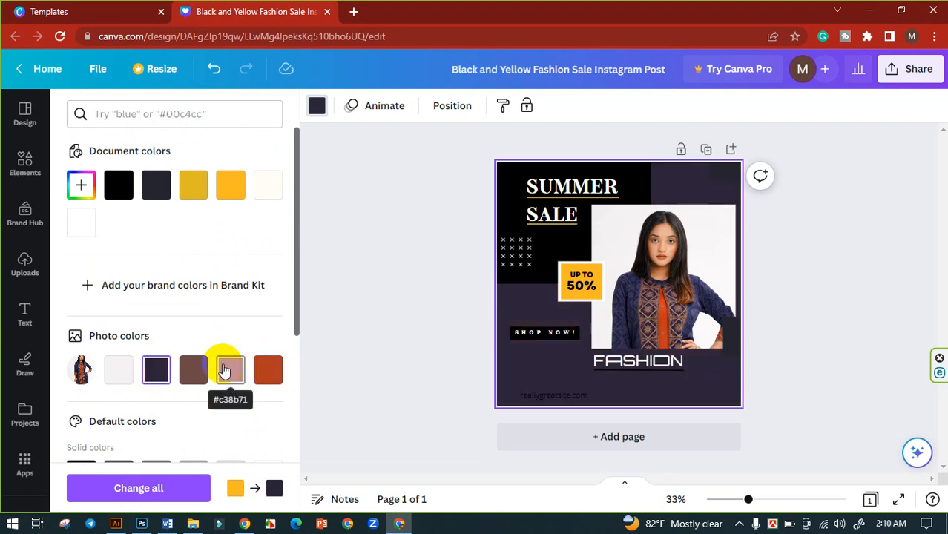
left_click(414, 299)
Change the black block behind the SUMMER SALE heading to the photo's tan color #c38b71
left_click(509, 198)
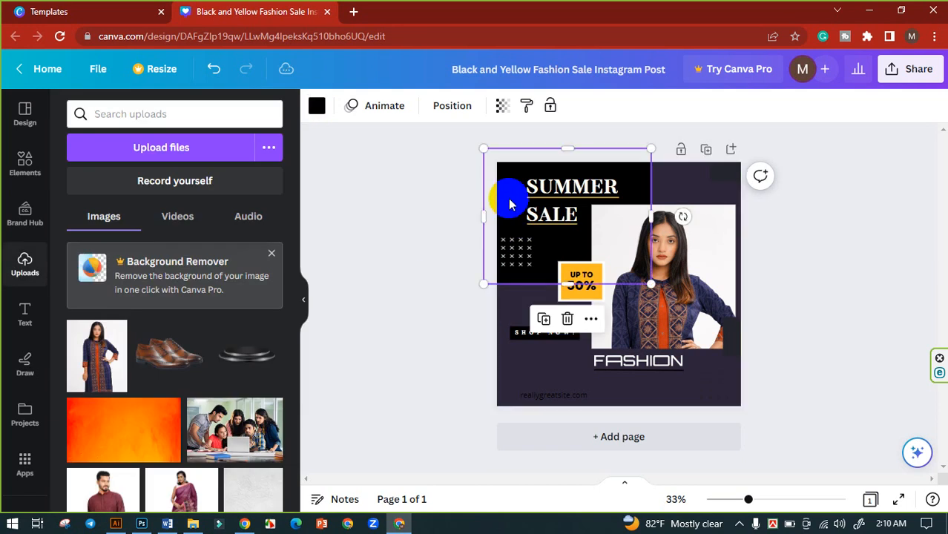
left_click(318, 107)
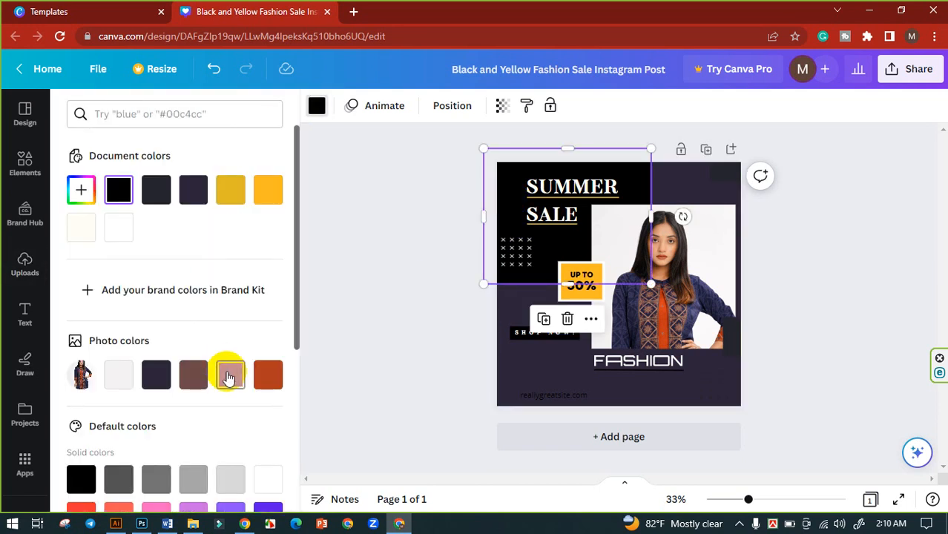
left_click(230, 378)
left_click(428, 239)
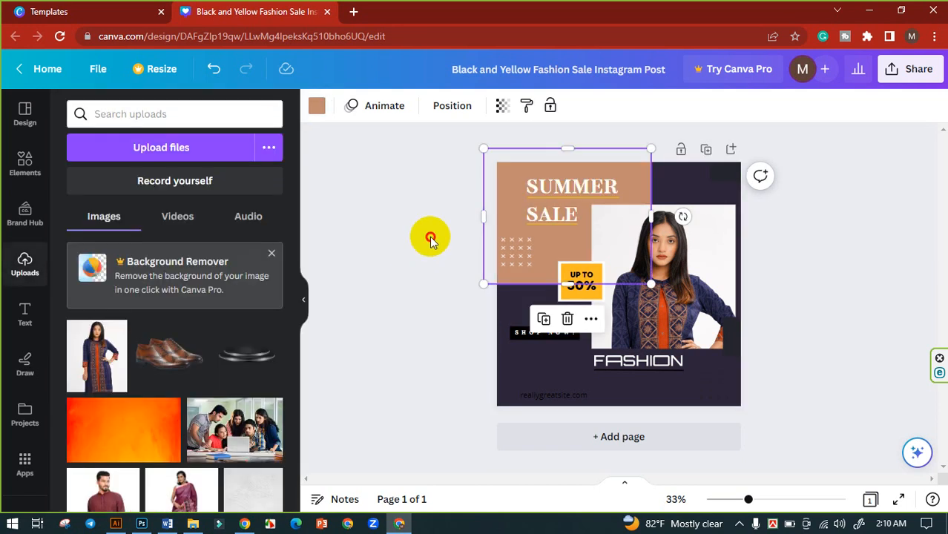
Recolor the yellow square behind the UP TO 50% text with the photo's rust red #ae3a1e
left_click(567, 275)
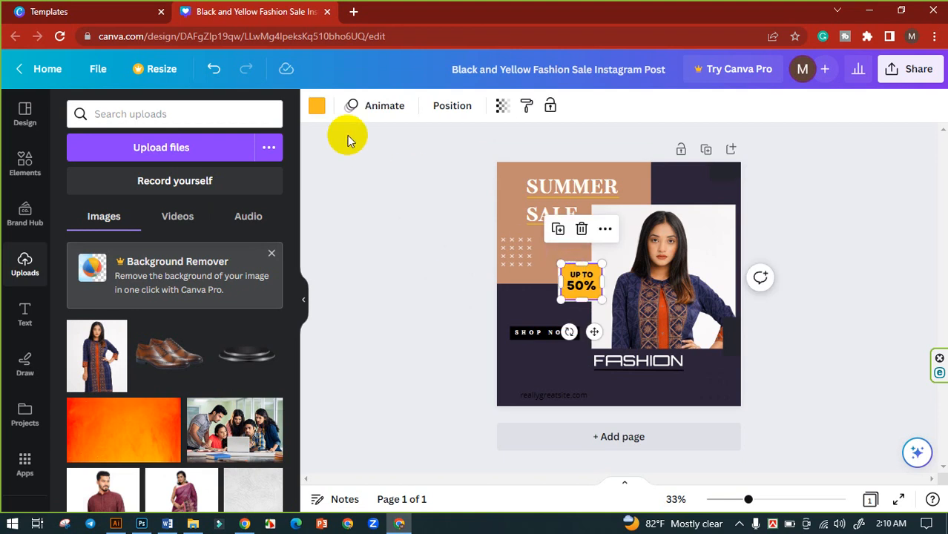
left_click(317, 107)
left_click(195, 374)
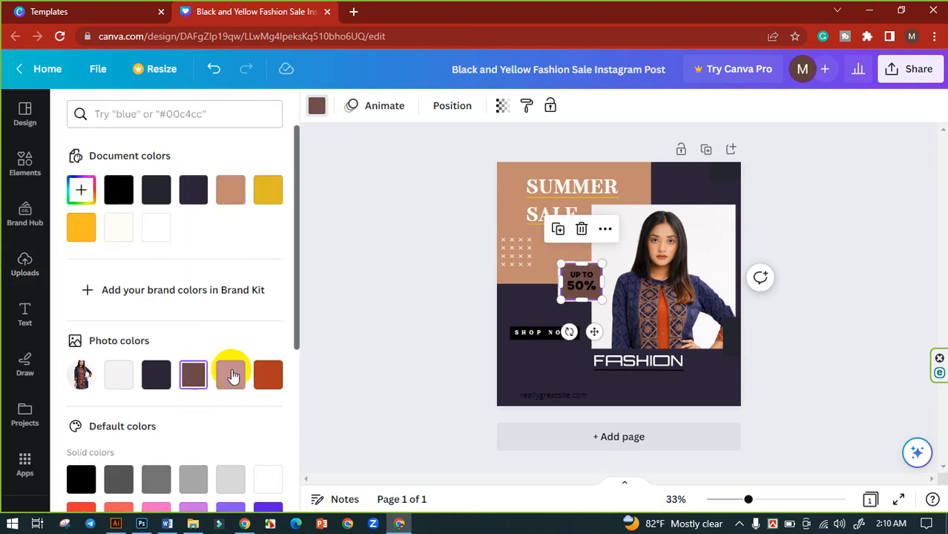
left_click(240, 378)
left_click(265, 377)
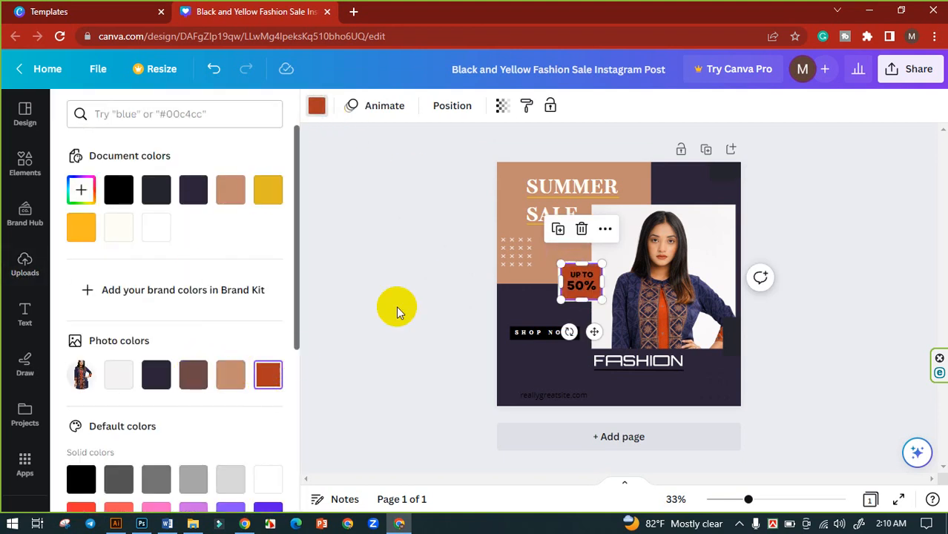
left_click(438, 270)
Set both badge texts, UP TO and 50%, to the photo's very light grey color
double_click(586, 287)
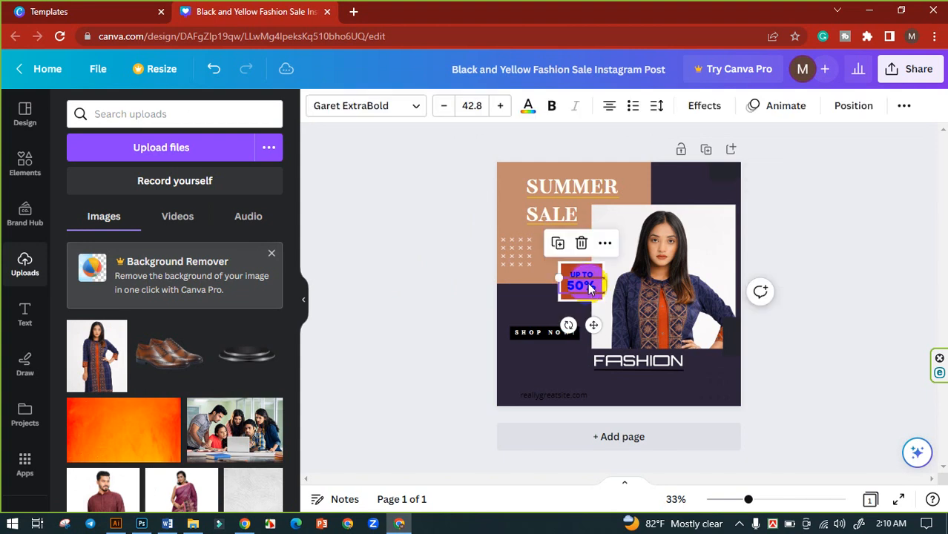
left_click(587, 278, "shift")
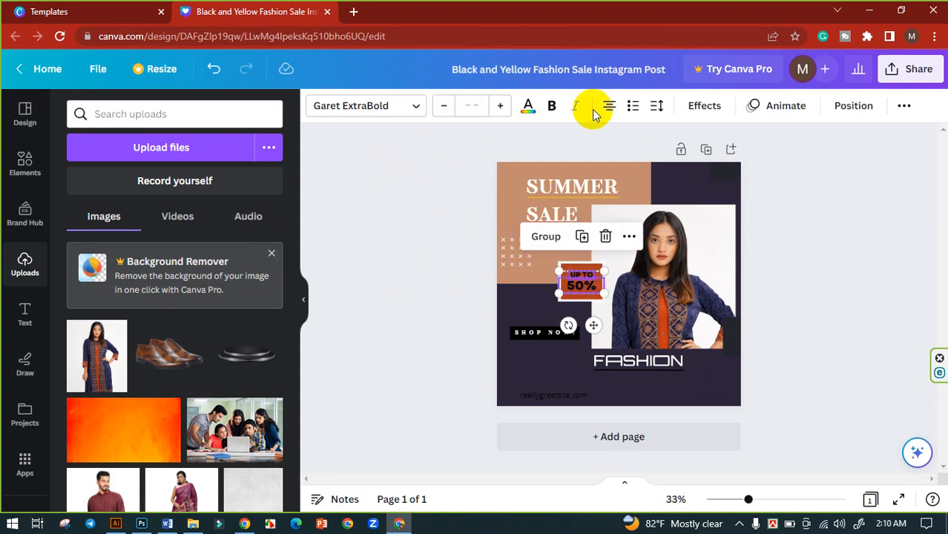
left_click(528, 106)
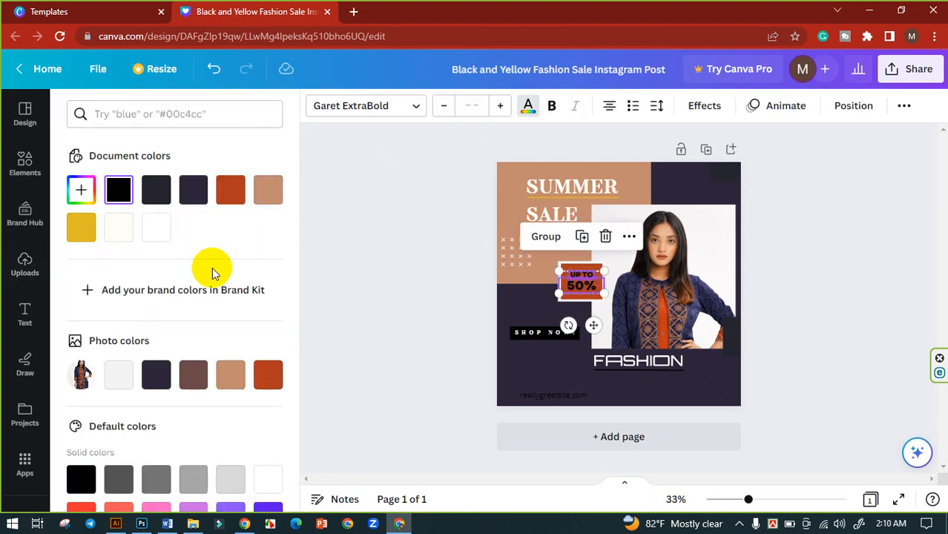
left_click(115, 373)
left_click(450, 279)
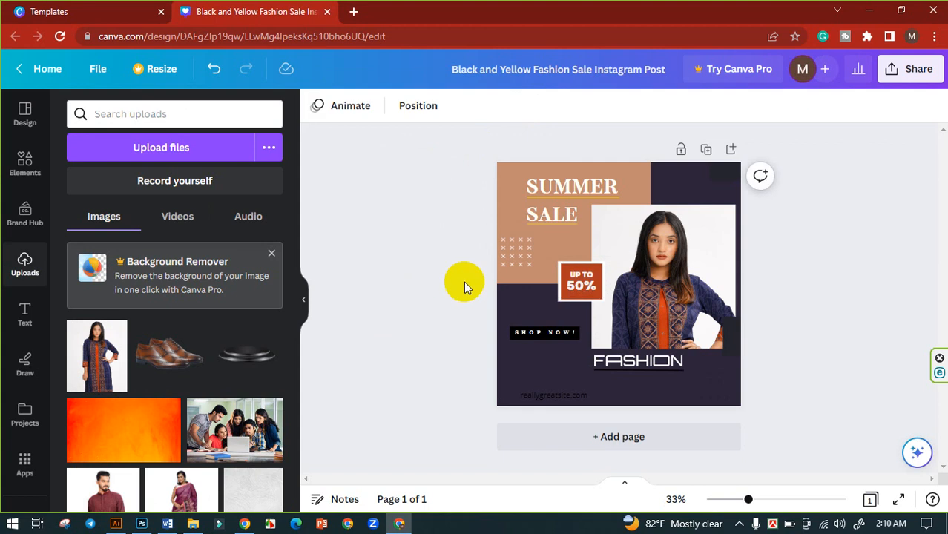
Change the black bar behind SHOP NOW! to the photo's tan color #c38b71
left_click_drag(545, 326, 511, 335)
left_click(317, 105)
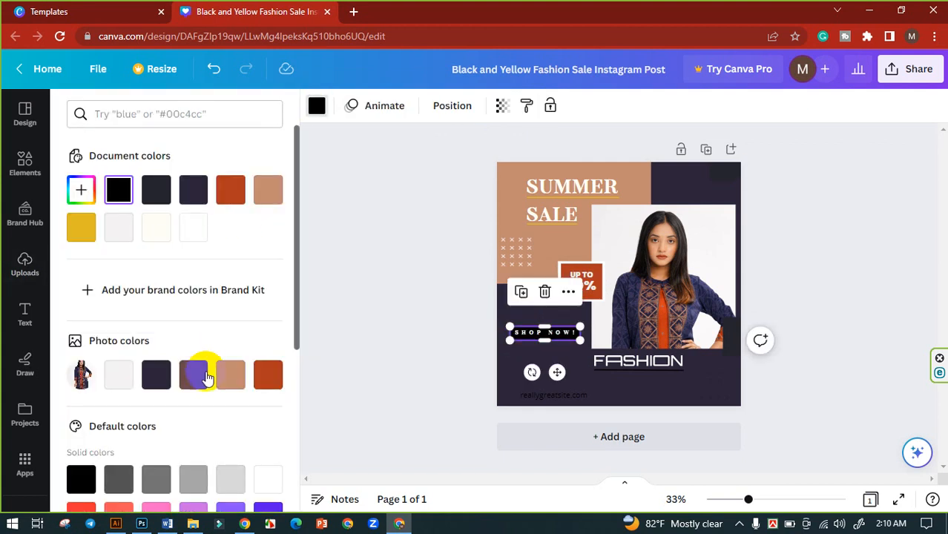
left_click(230, 374)
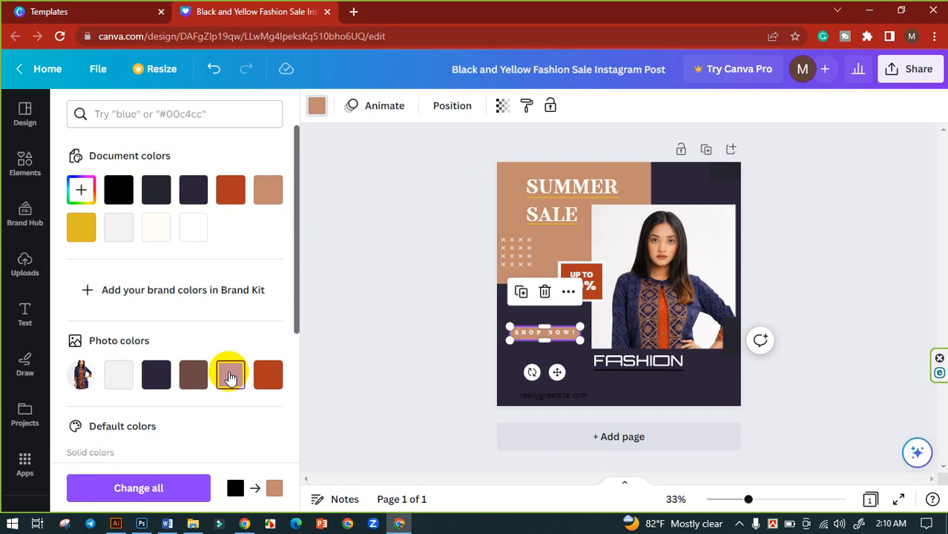
left_click(400, 316)
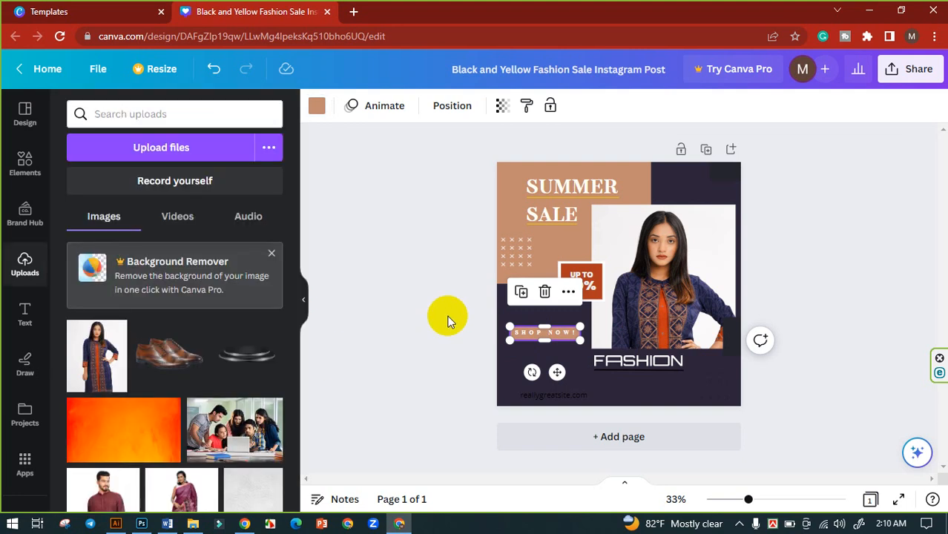
Recolor the line under the word FASHION with the photo's tan color #c38b71
left_click(653, 374)
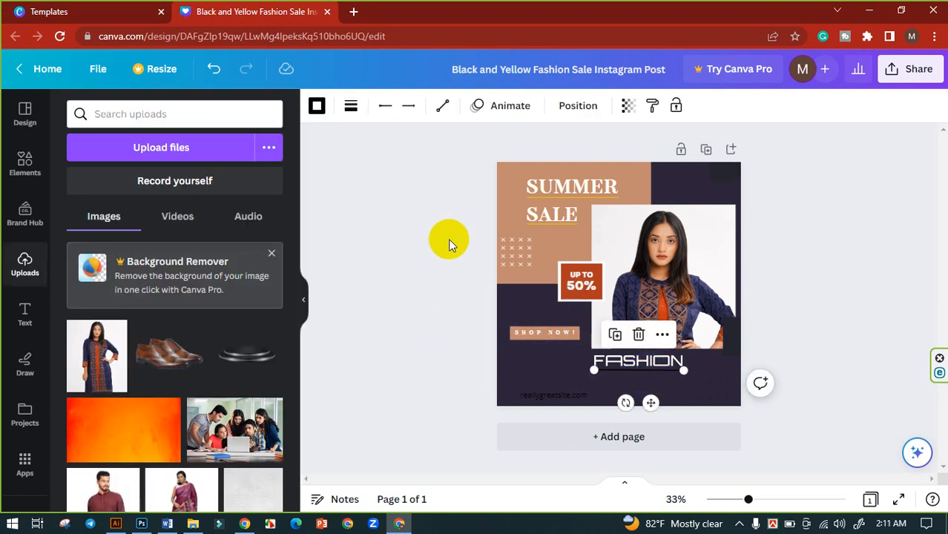
left_click(316, 106)
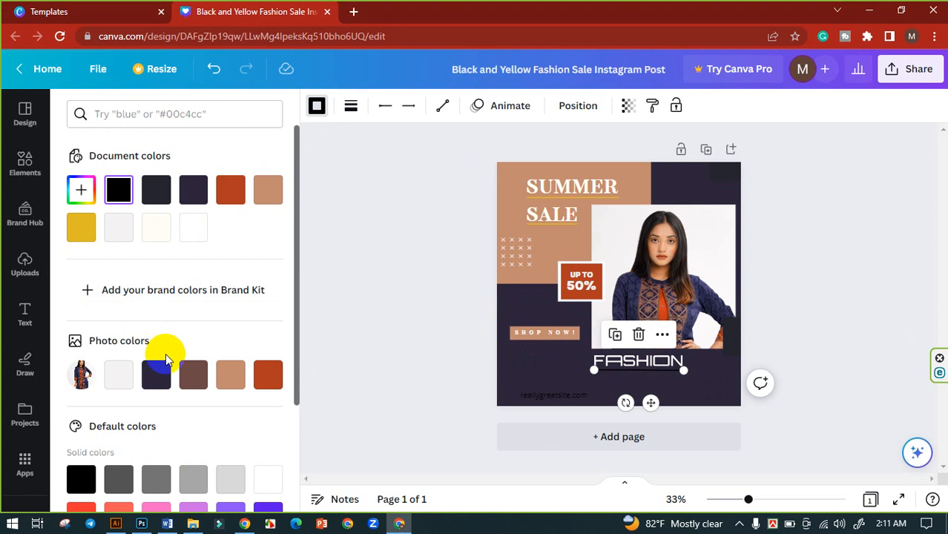
left_click(115, 377)
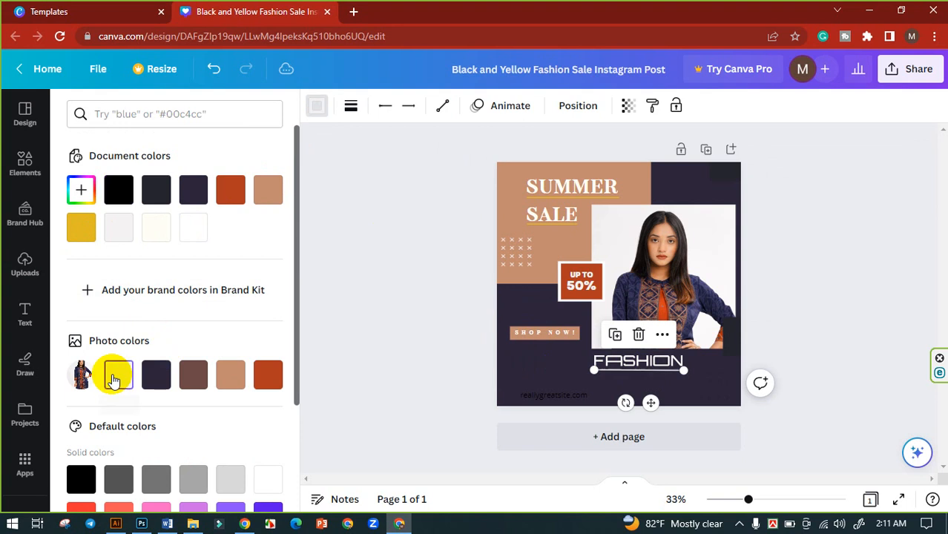
left_click(230, 374)
left_click(424, 311)
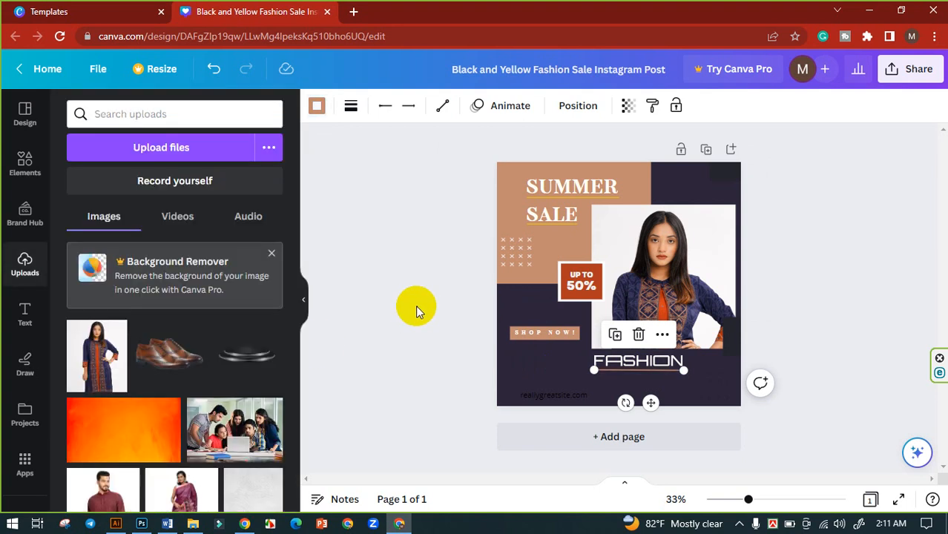
Set the reallygreatsite.com text to the photo's very light grey color
double_click(567, 394)
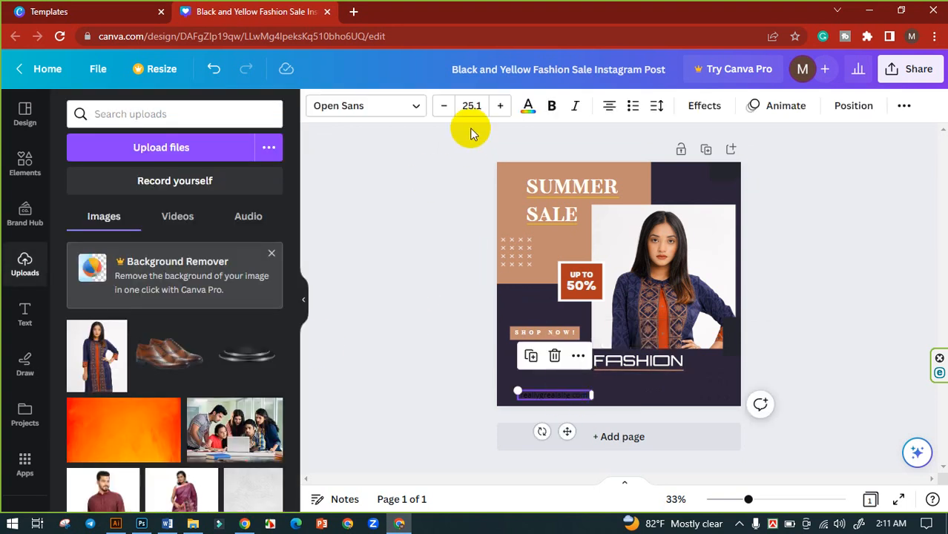
left_click(526, 106)
left_click(229, 377)
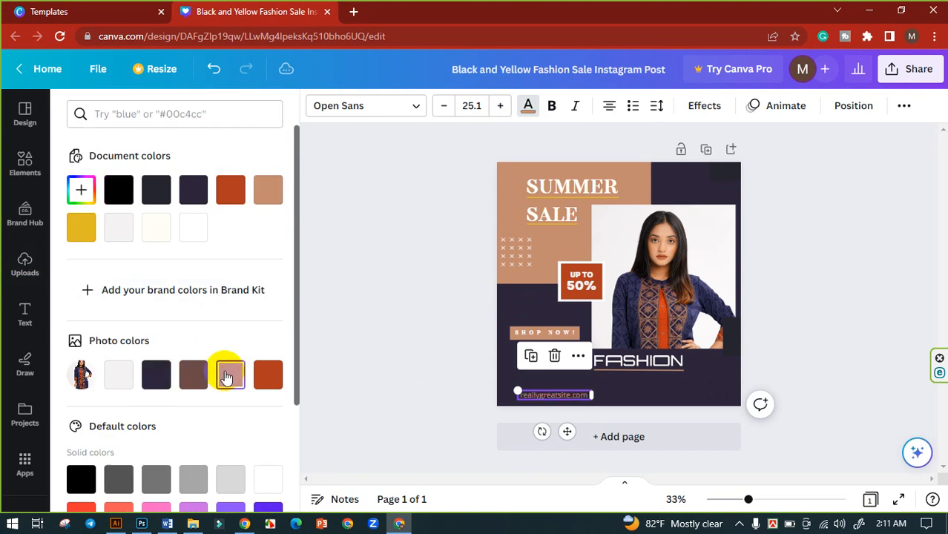
left_click(121, 373)
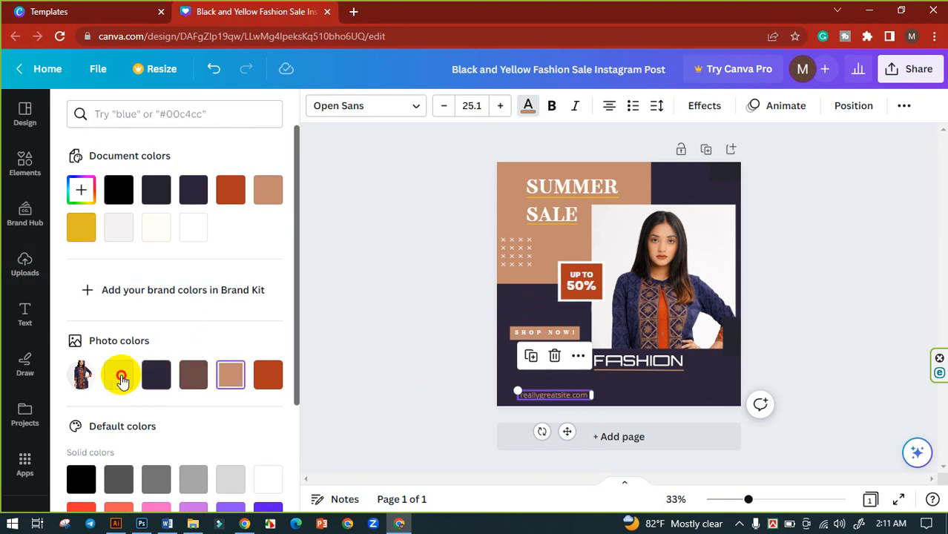
left_click(402, 335)
left_click(423, 323)
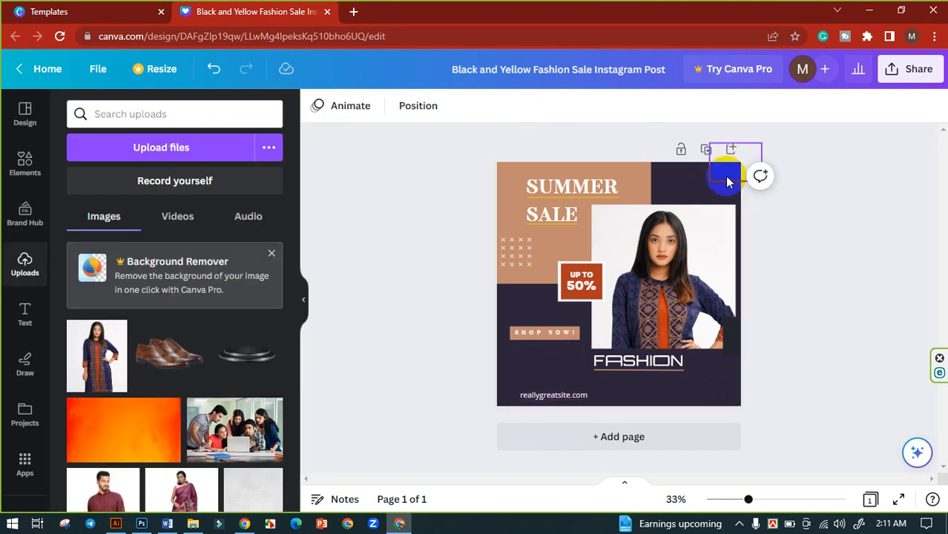
Recolor the two dark rectangles at the post's upper-right corner and lower right edge with the photo's dark brown color
left_click(724, 175)
left_click(737, 344, "shift")
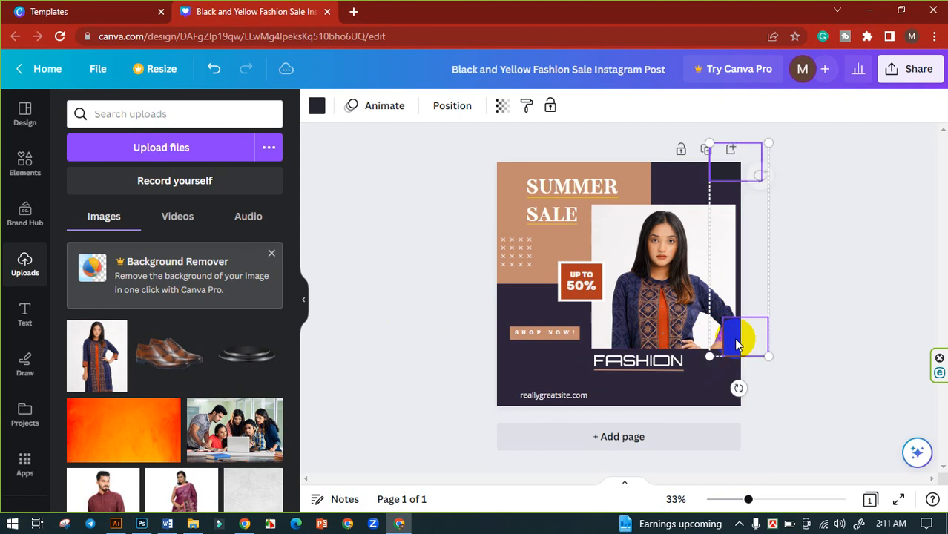
left_click(317, 107)
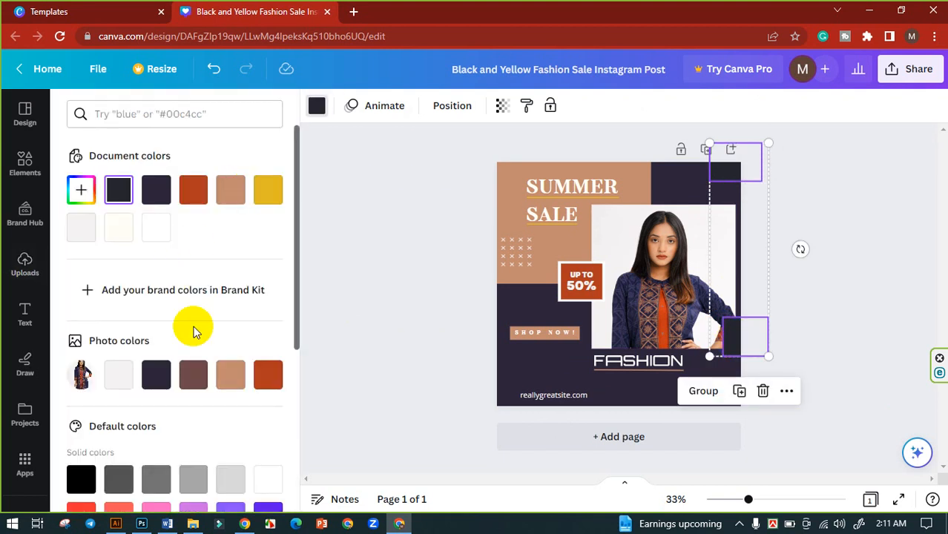
left_click(230, 375)
left_click(201, 378)
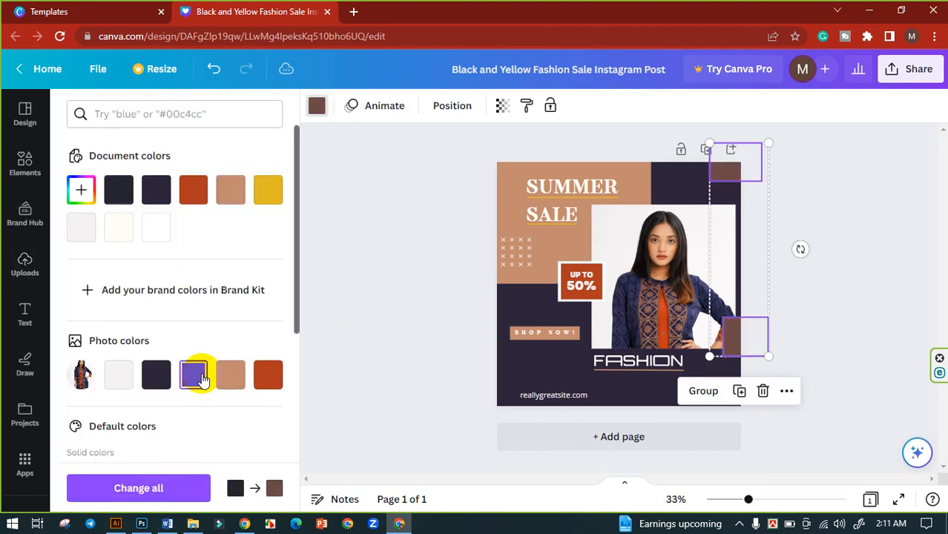
left_click(265, 373)
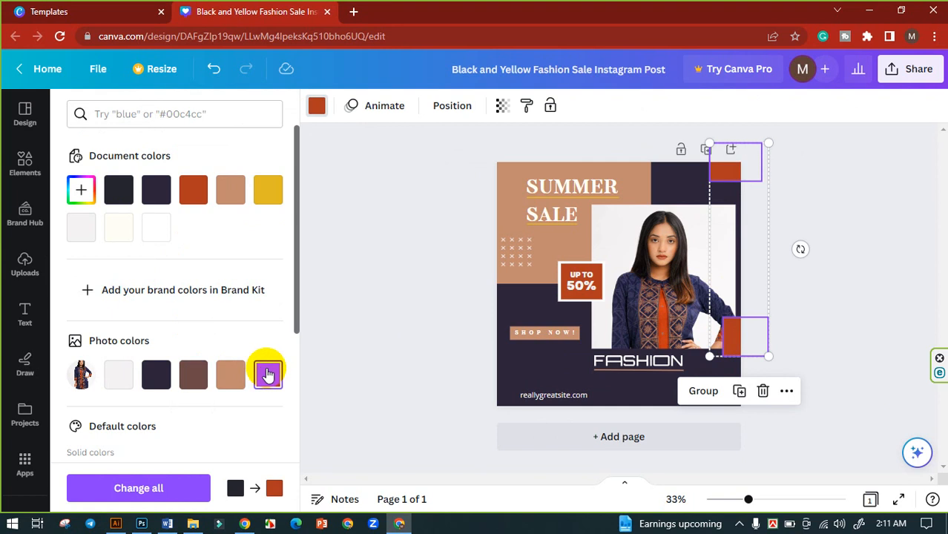
left_click(202, 379)
left_click(405, 291)
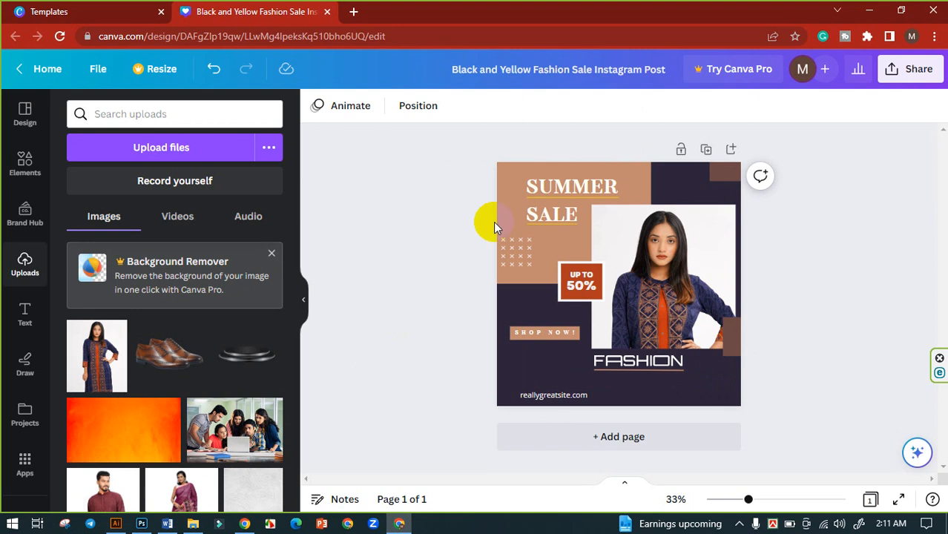
Recolor the two yellow lines under the words SUMMER and SALE with the photo's dark brown color
left_click(569, 198)
left_click(533, 223, "shift")
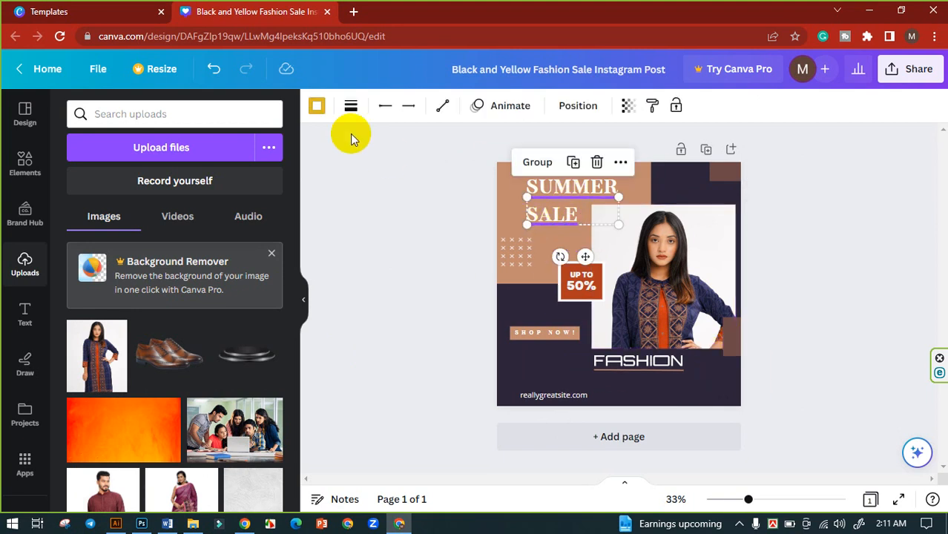
left_click(317, 106)
left_click(231, 376)
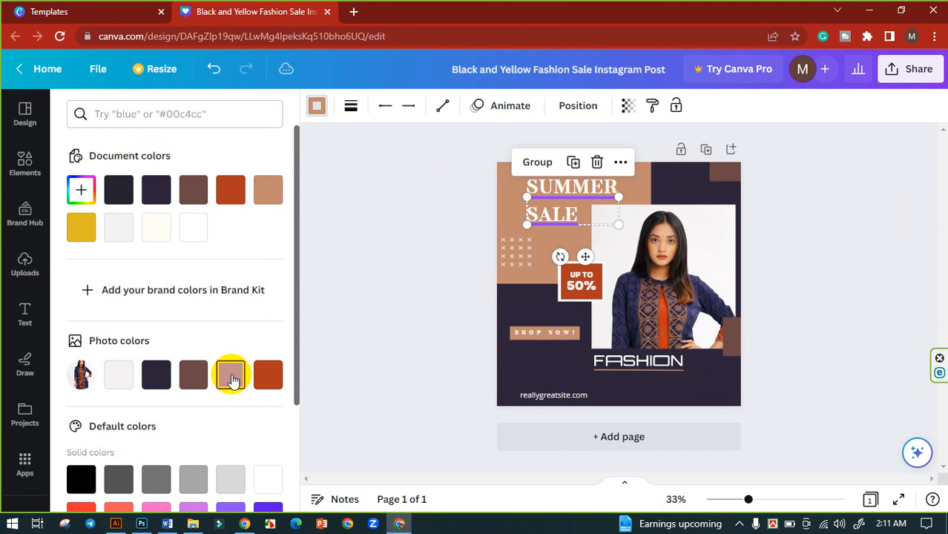
left_click(390, 245)
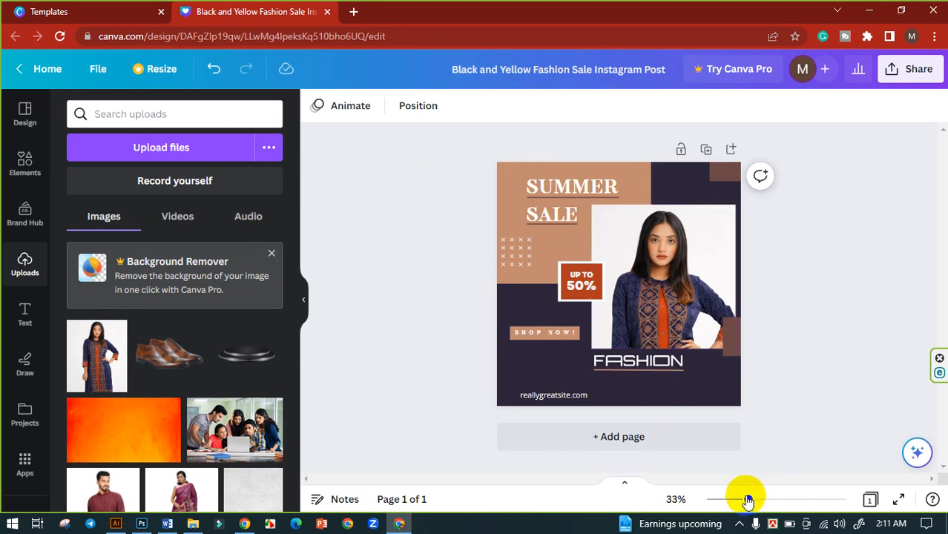
Recolor the square behind UP TO 50% with the bright orange #D6471C sampled from the front of the woman's outfit in the photo
left_click_drag(764, 498, 777, 499)
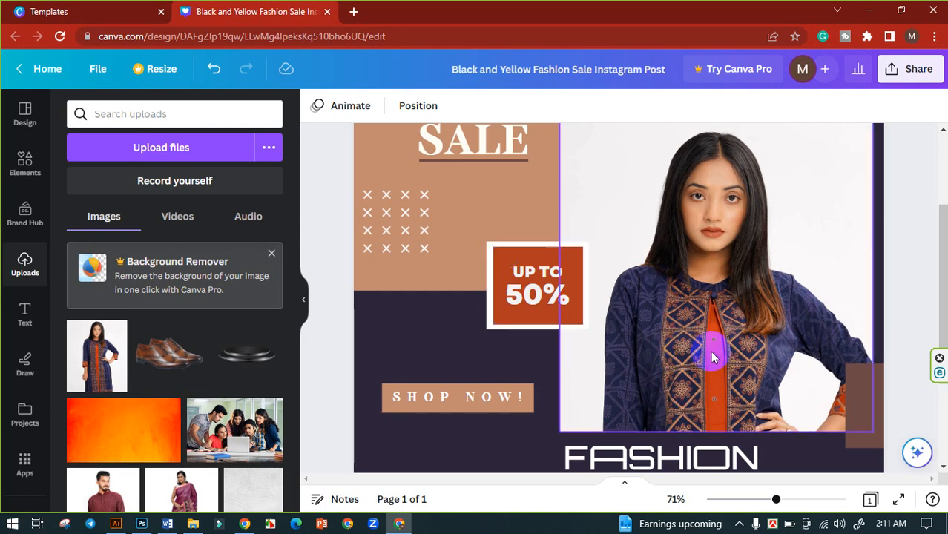
left_click(504, 259)
left_click(318, 106)
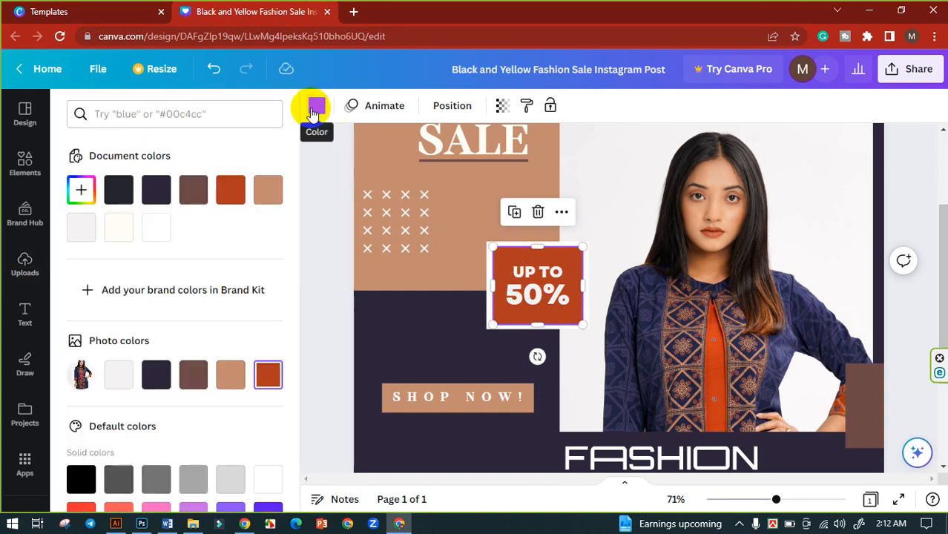
left_click(85, 189)
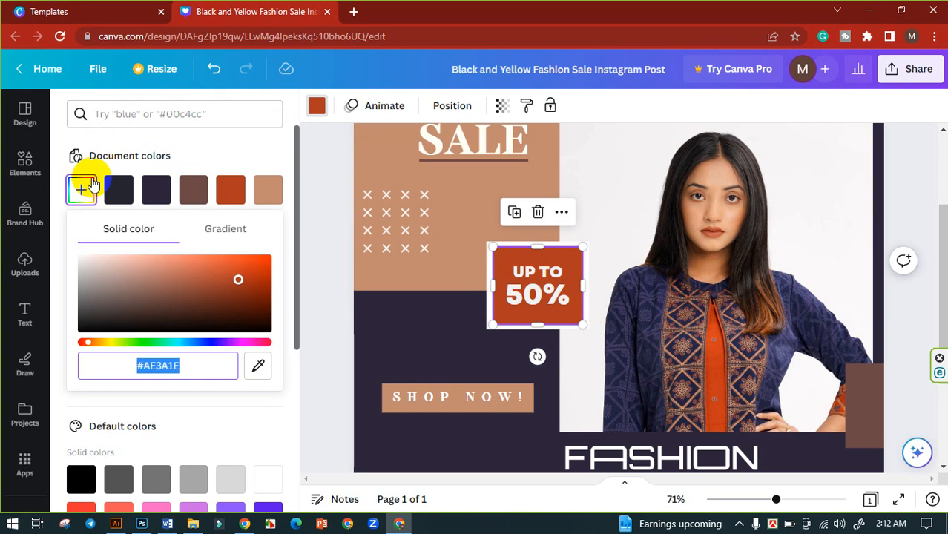
left_click(258, 367)
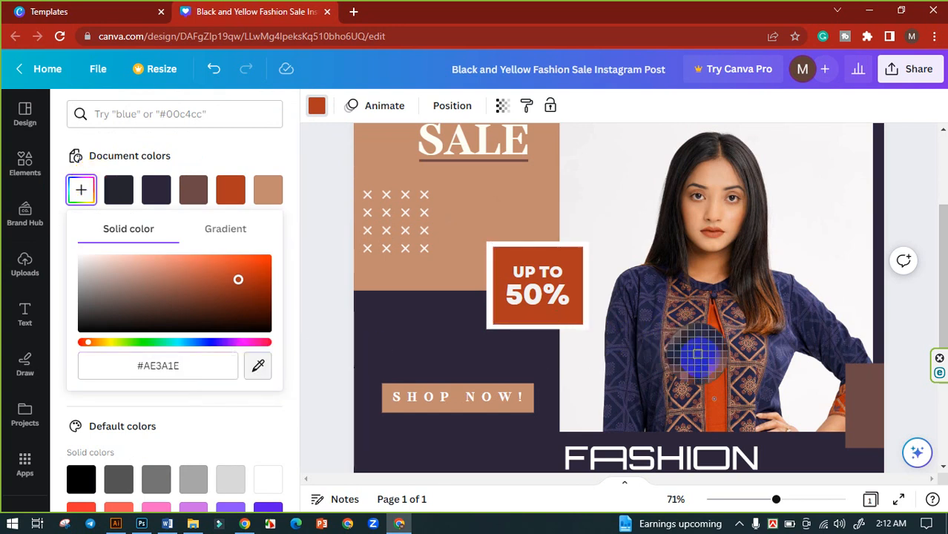
left_click(714, 364)
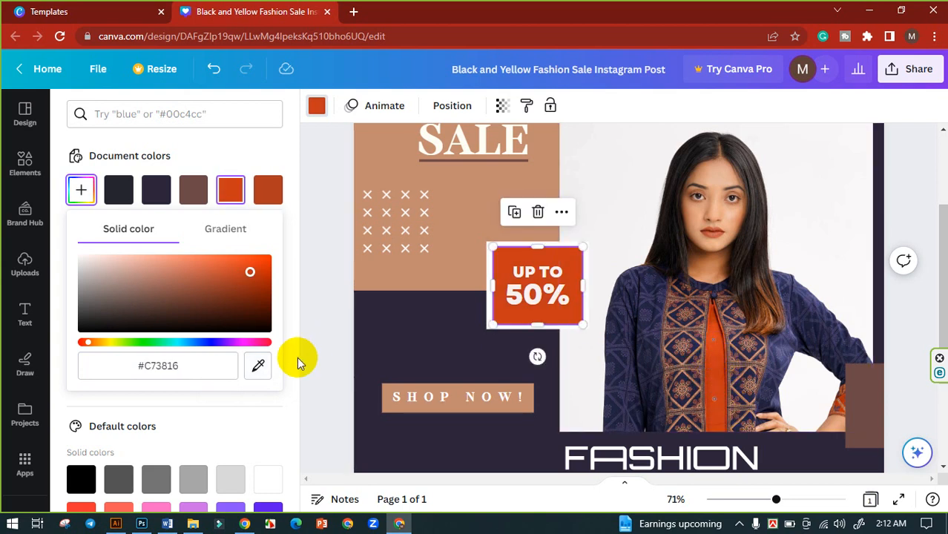
left_click(259, 367)
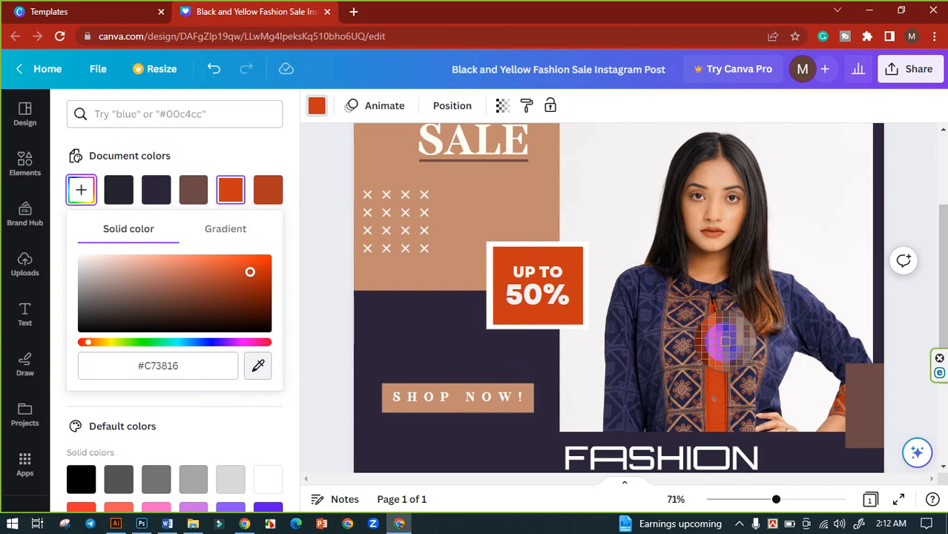
left_click(725, 348)
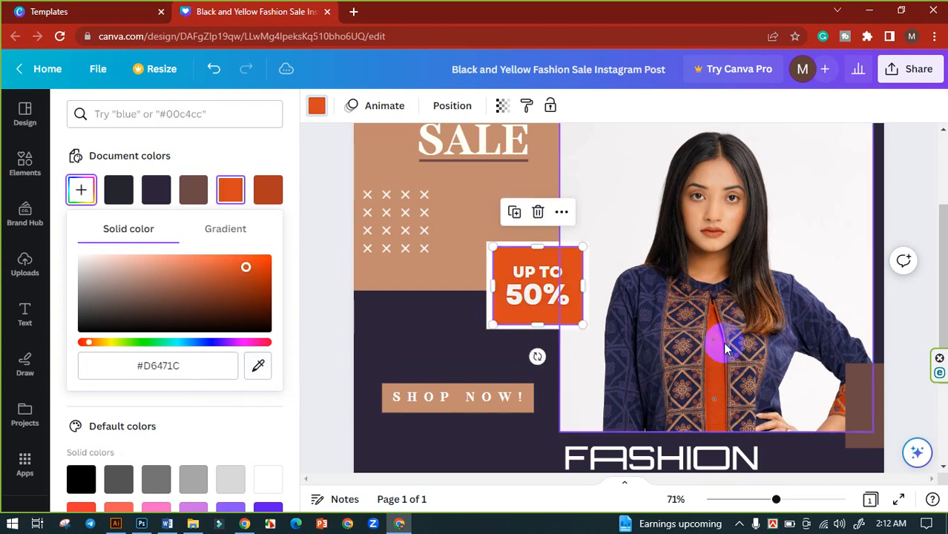
left_click(311, 259)
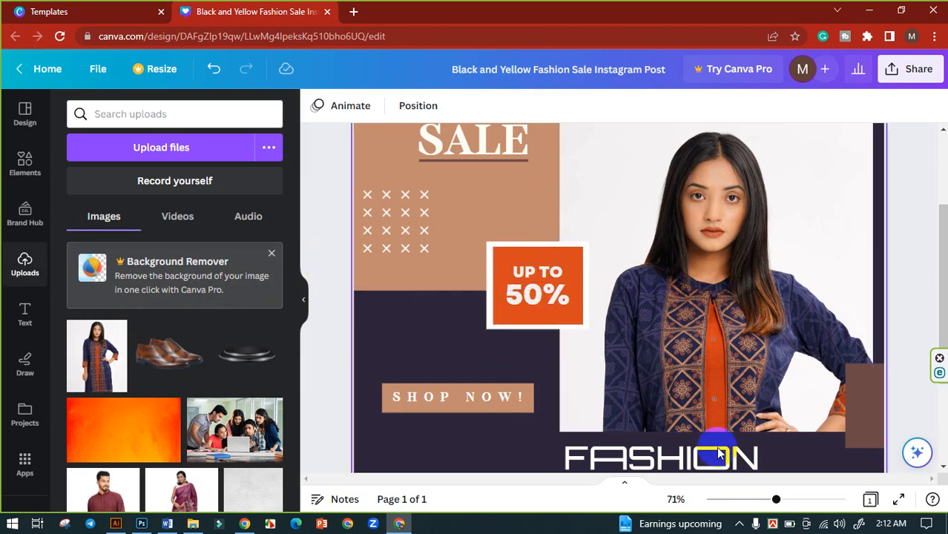
Examine the whole recolored post, checking how the orange UP TO 50% square fits with the photo and the other elements
left_click(774, 501)
left_click_drag(773, 501, 758, 499)
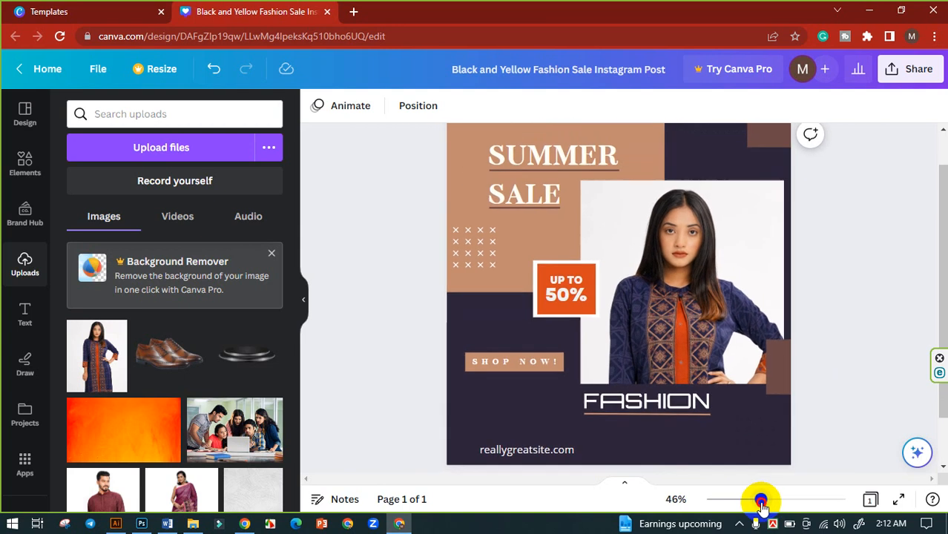
scroll(386, 342, "up", 1)
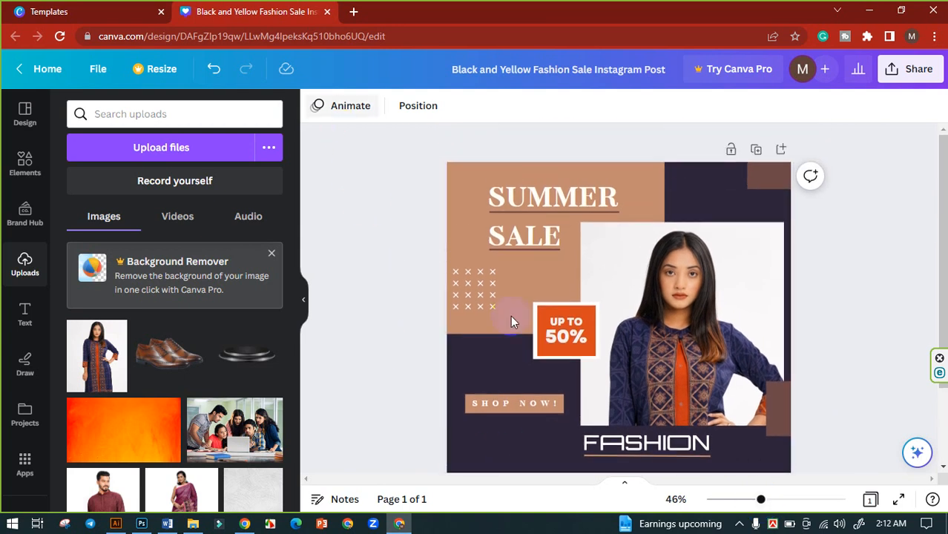
left_click(542, 314)
left_click(316, 107)
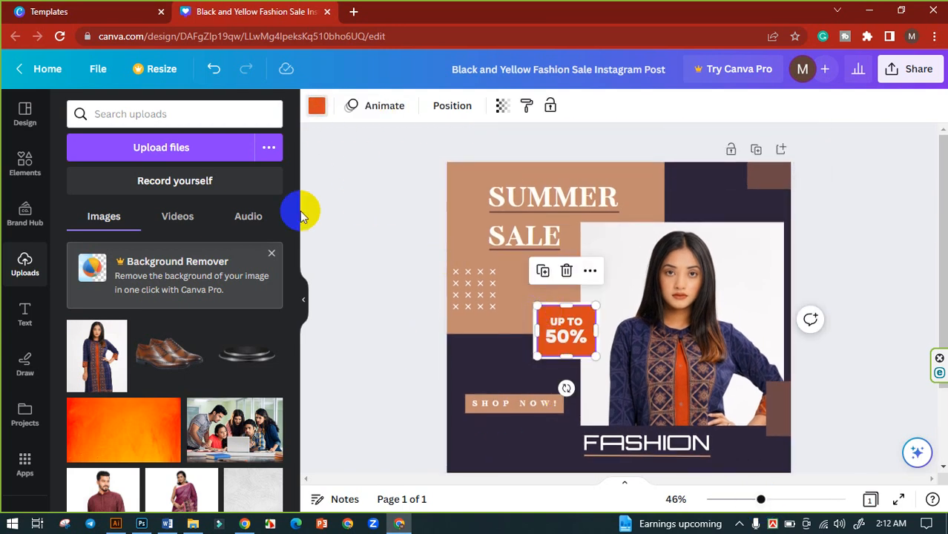
key("Escape")
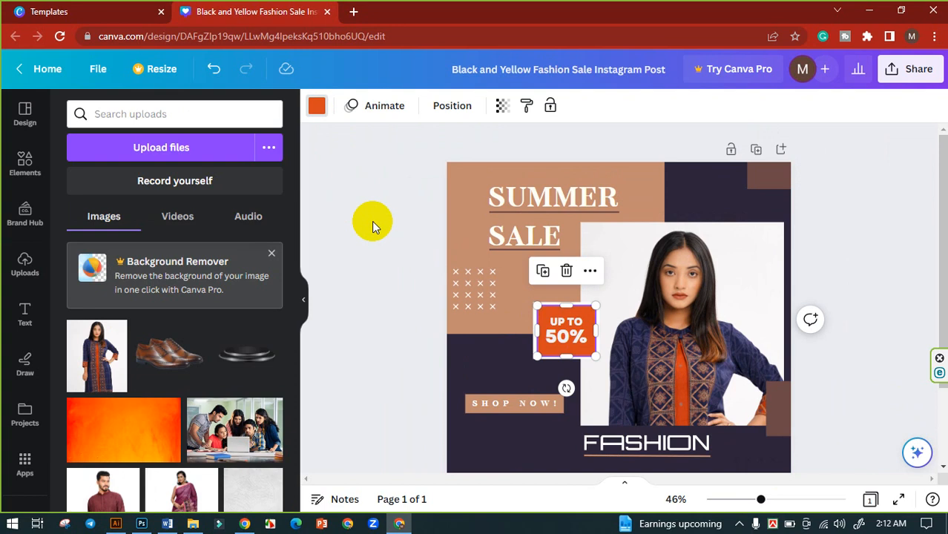
left_click(366, 255)
scroll(366, 256, "down", 1)
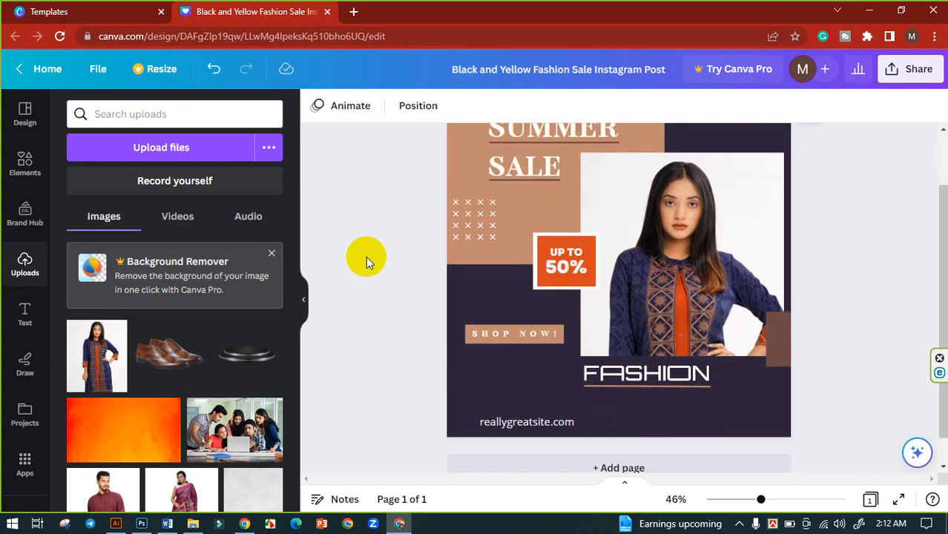
scroll(372, 256, "up", 1)
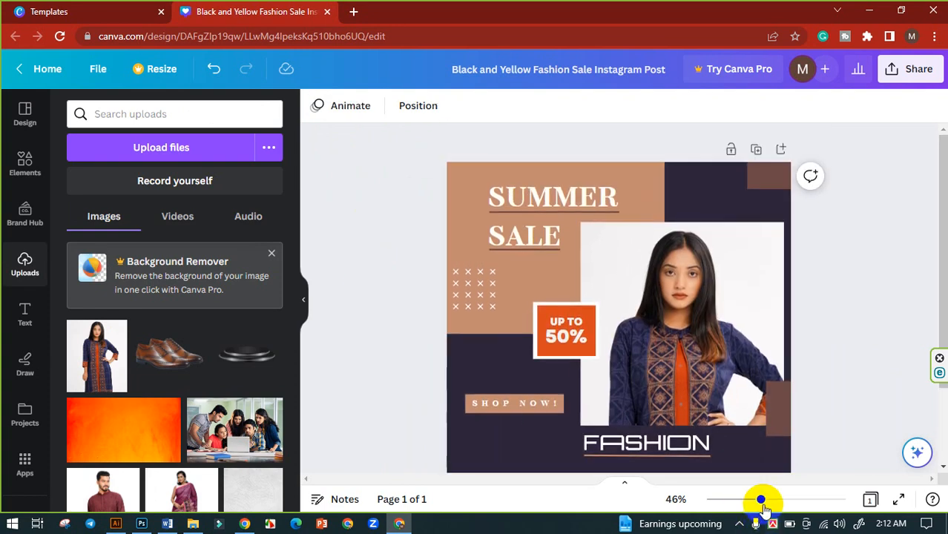
left_click_drag(758, 502, 749, 500)
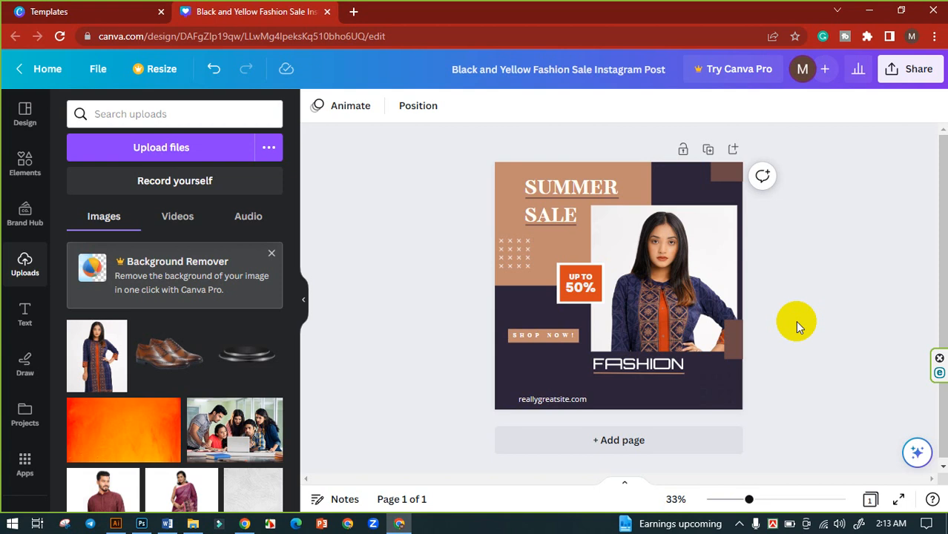
Change the post's background to the navy blue #21223F sampled from the sleeve of the woman's outfit in the photo
left_click(498, 303)
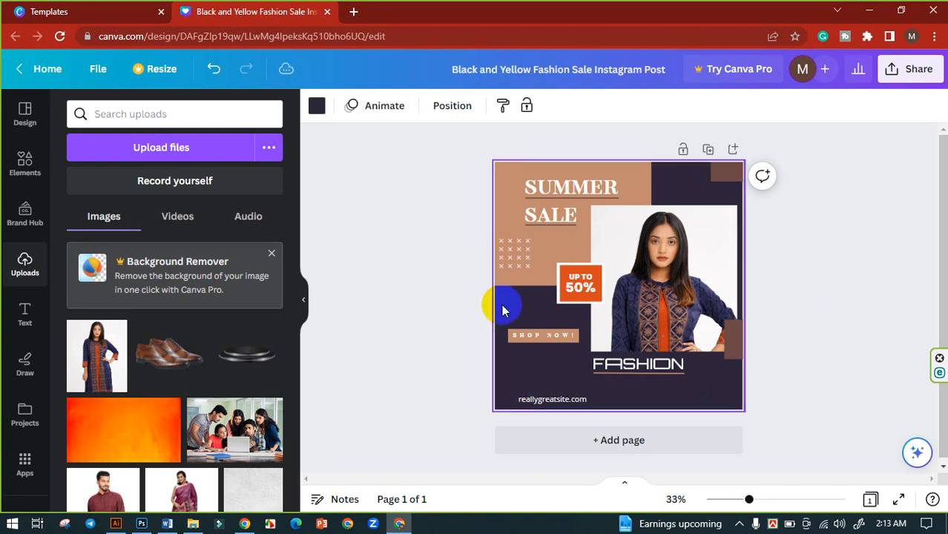
left_click(317, 109)
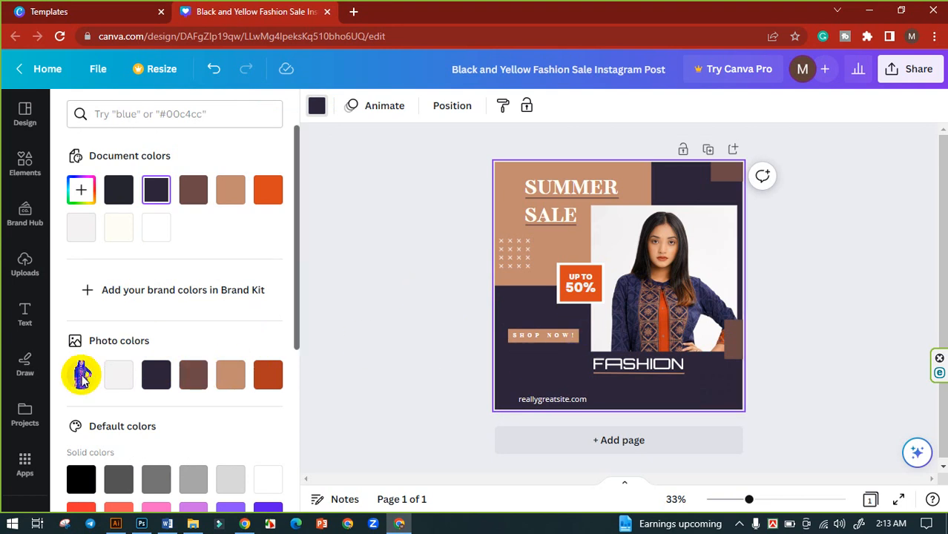
left_click(650, 331)
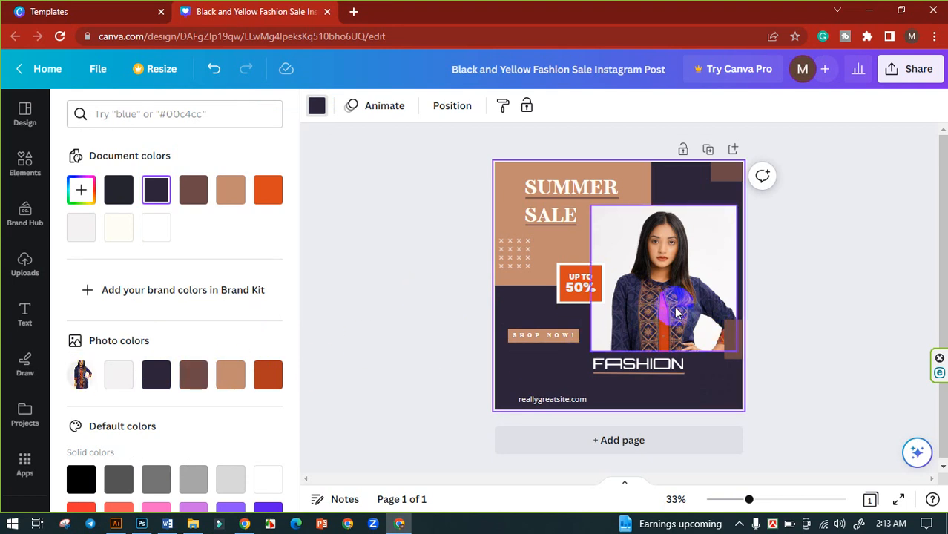
left_click(83, 189)
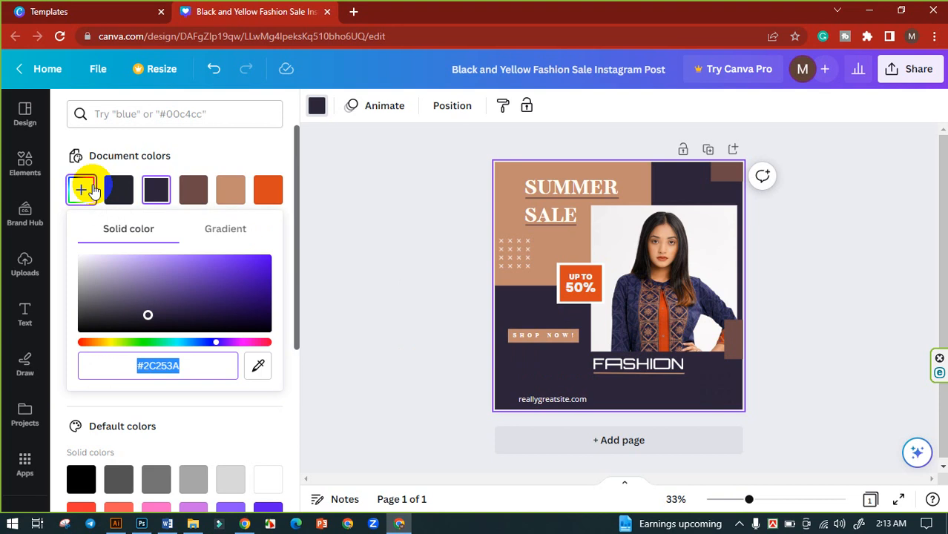
left_click(258, 365)
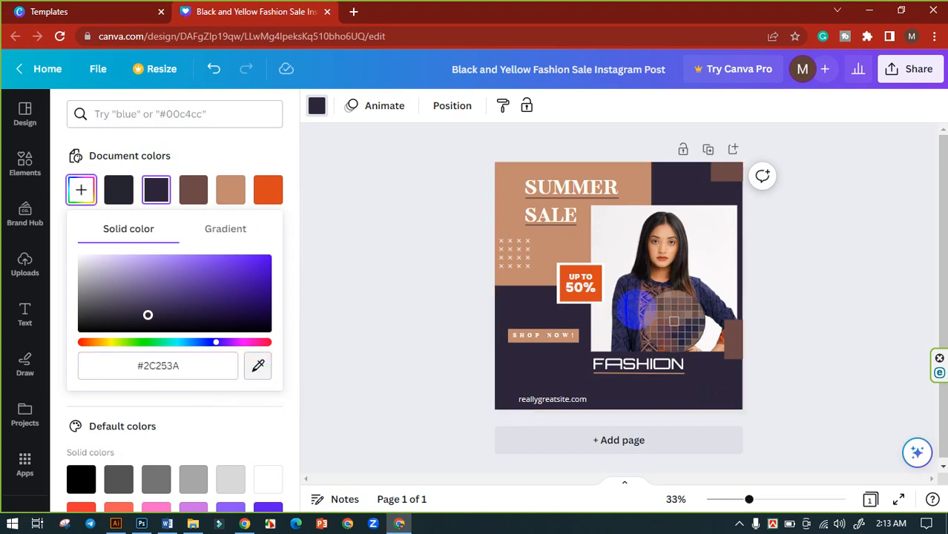
left_click(632, 302)
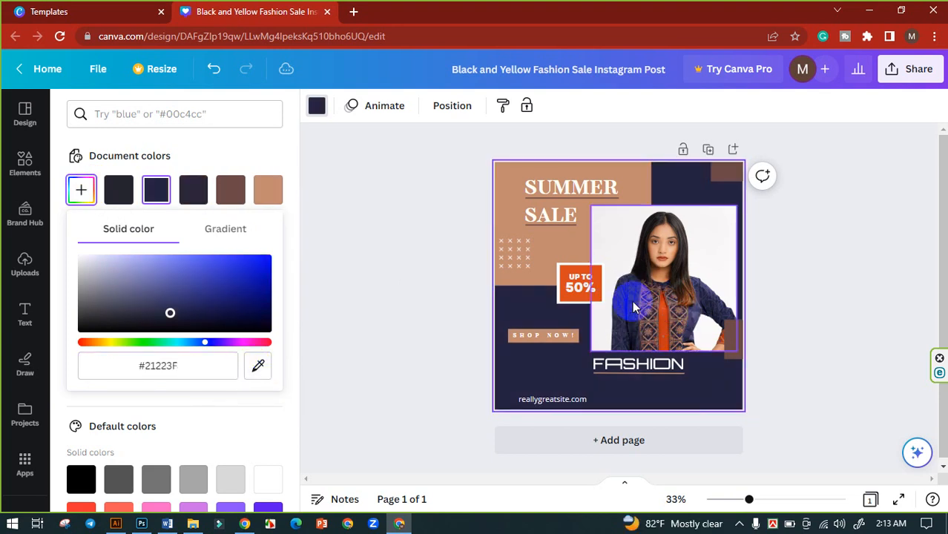
left_click(448, 329)
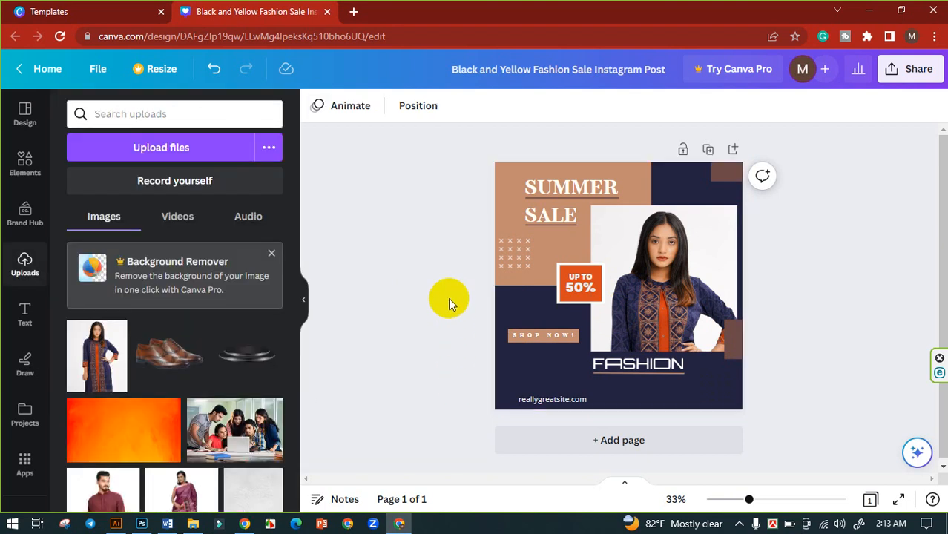